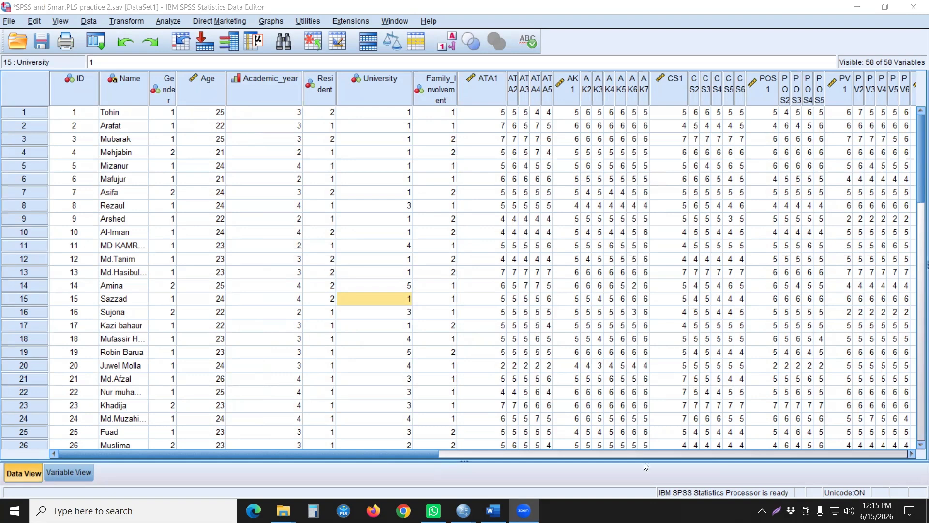
Step: Examine the conceptual framework diagram in the Word document and switch back to the SPSS Data Editor
left_click(493, 511)
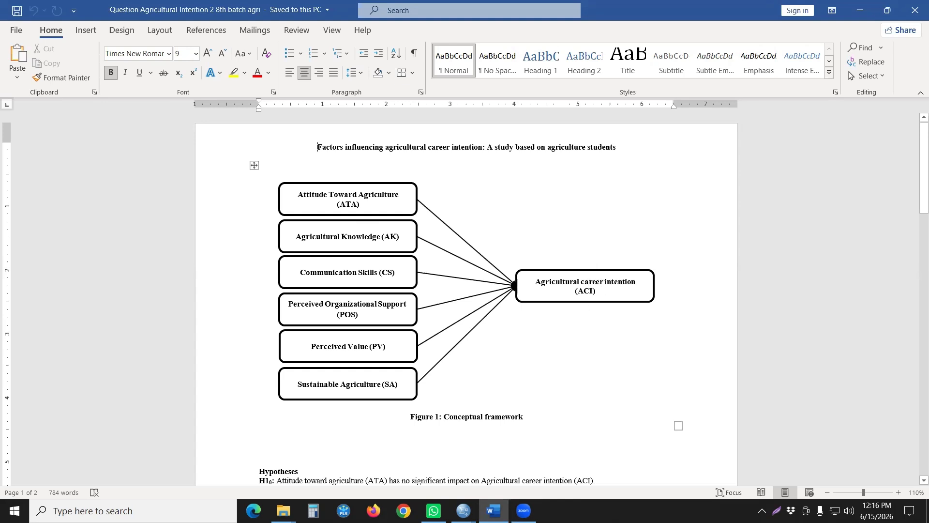
mouse_move(463, 511)
left_click(438, 464)
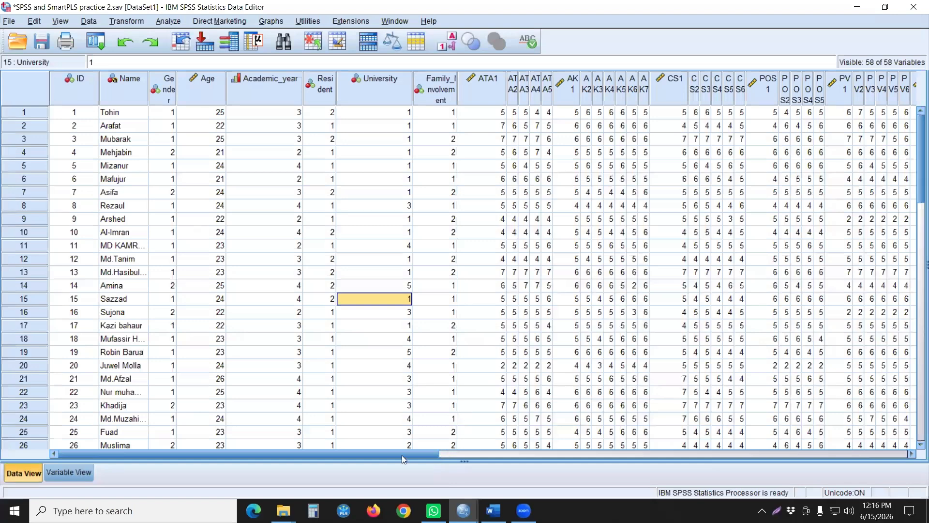
Step: Examine the composite variable columns ATA, AK, CS, POS, PV, SA and ACI at the end of the dataset
left_click_drag(402, 456, 660, 436)
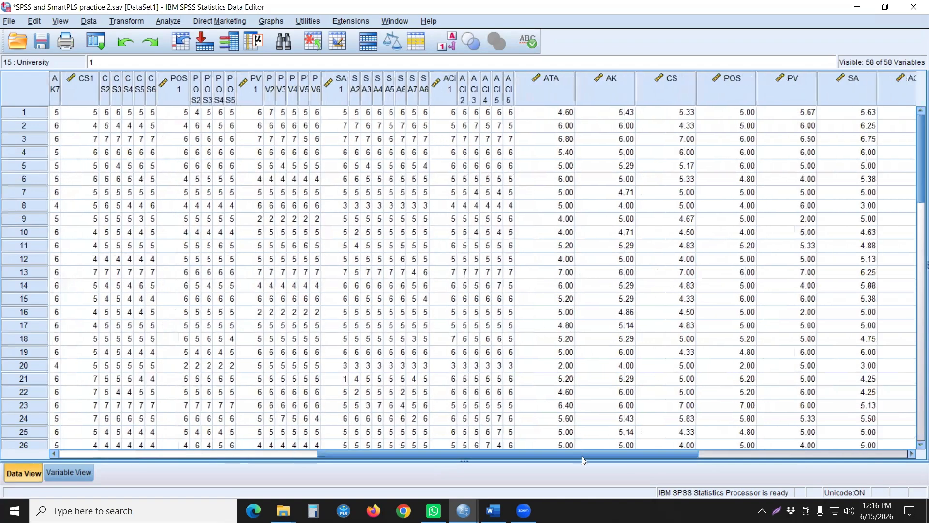
left_click_drag(581, 455, 634, 458)
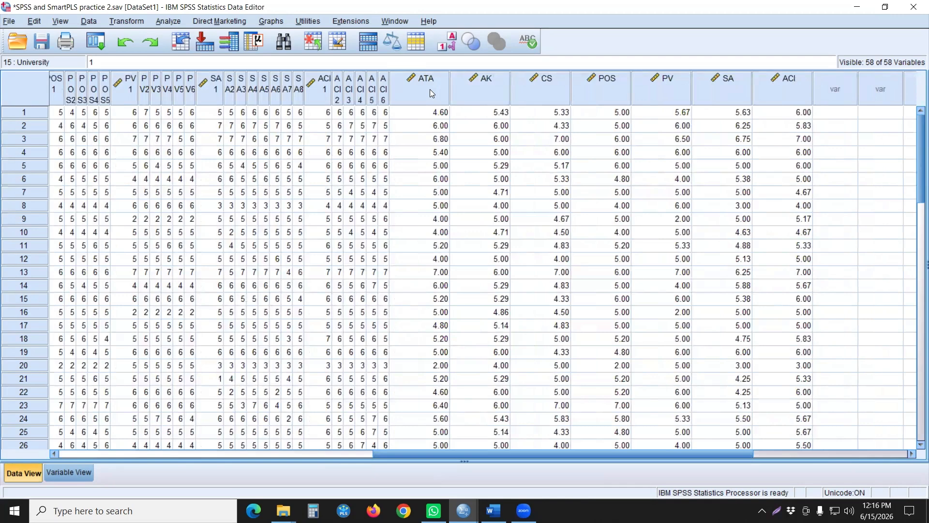
left_click(429, 89)
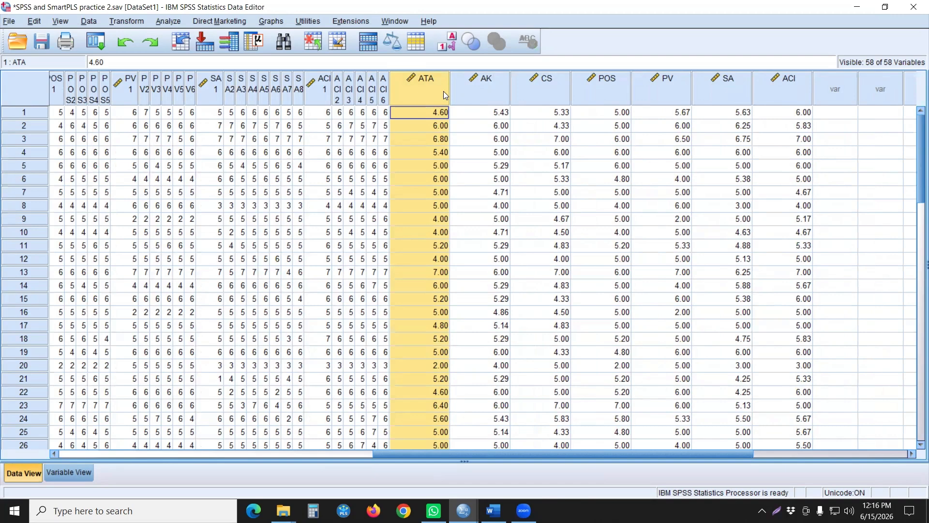
left_click(479, 94)
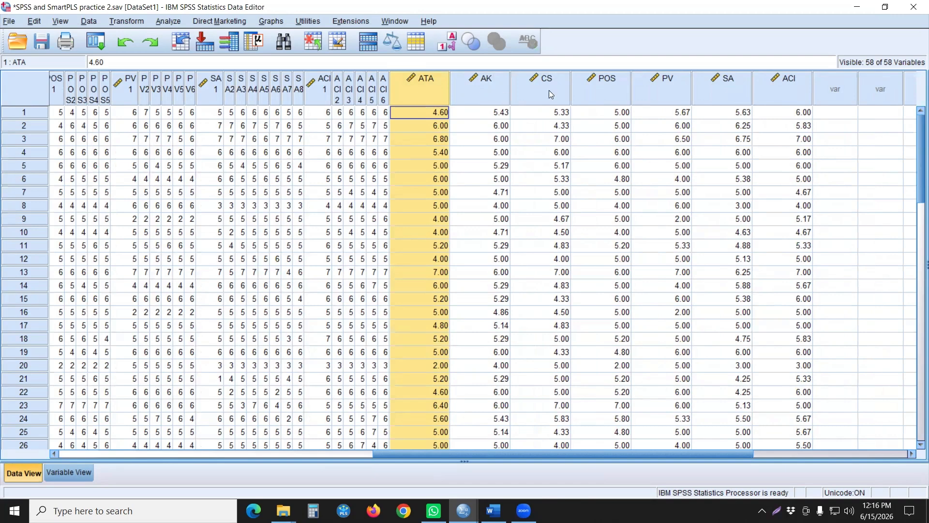
left_click(599, 95)
left_click(667, 84)
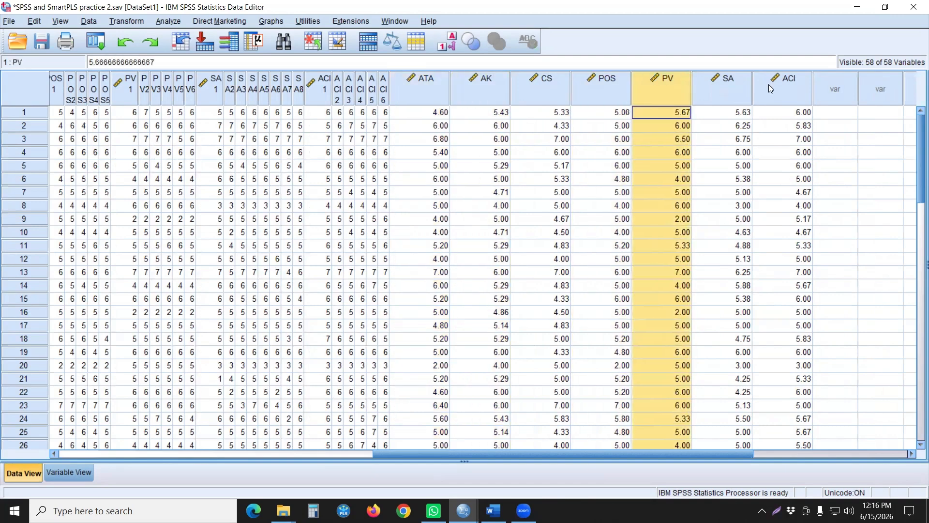
left_click(720, 88)
left_click(770, 88)
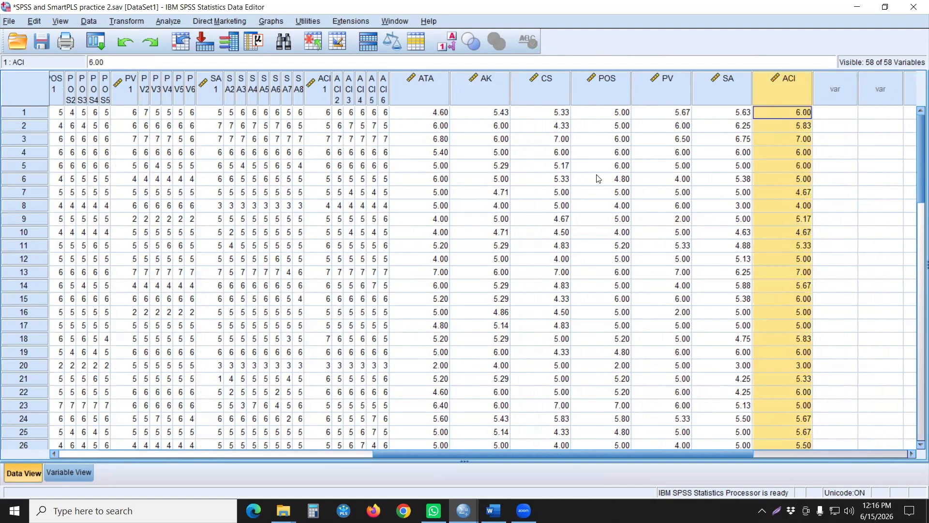
left_click_drag(540, 455, 587, 452)
scroll(620, 223, "left", 3)
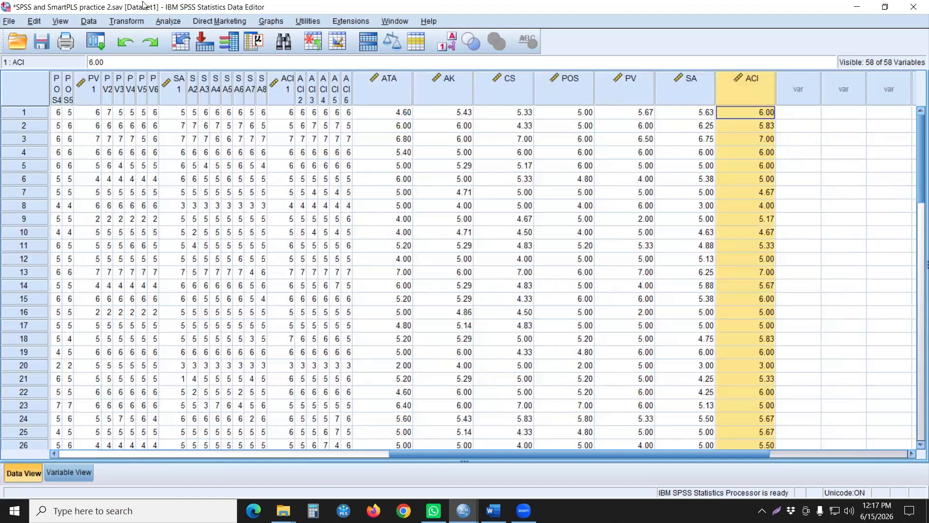
Step: Start a Linear Regression analysis and reset its previous variable assignments
left_click(163, 22)
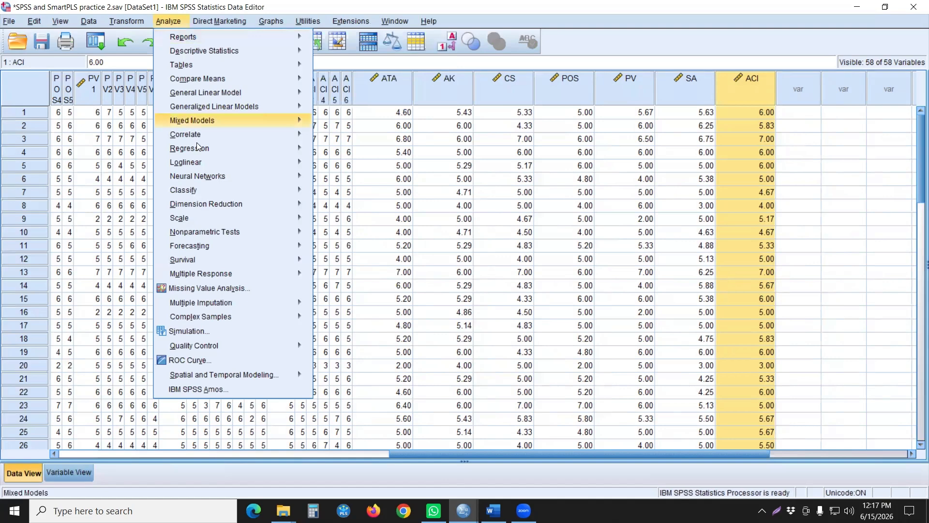
mouse_move(196, 152)
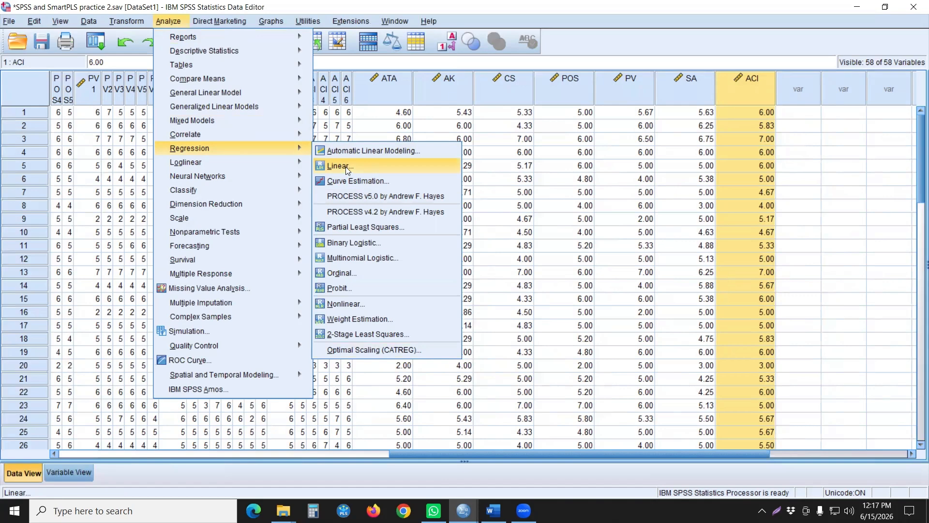
left_click(364, 160)
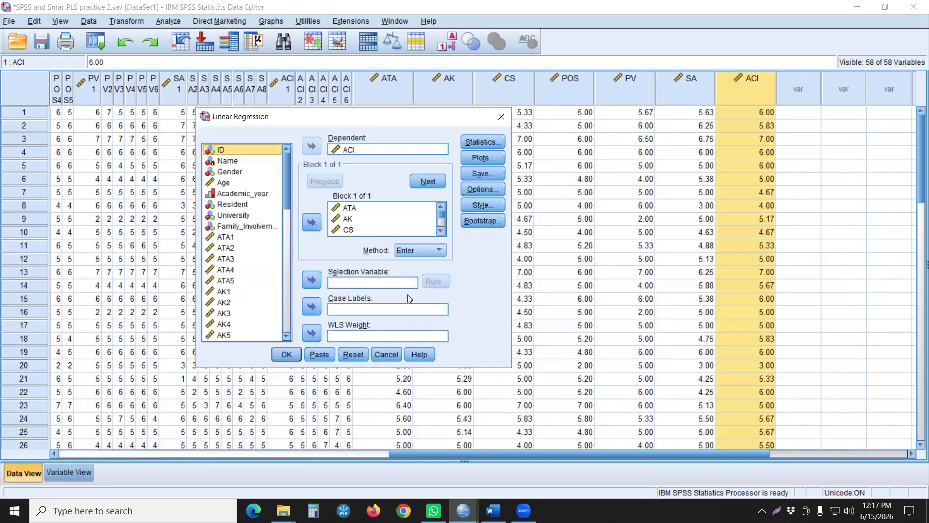
left_click_drag(313, 116, 404, 89)
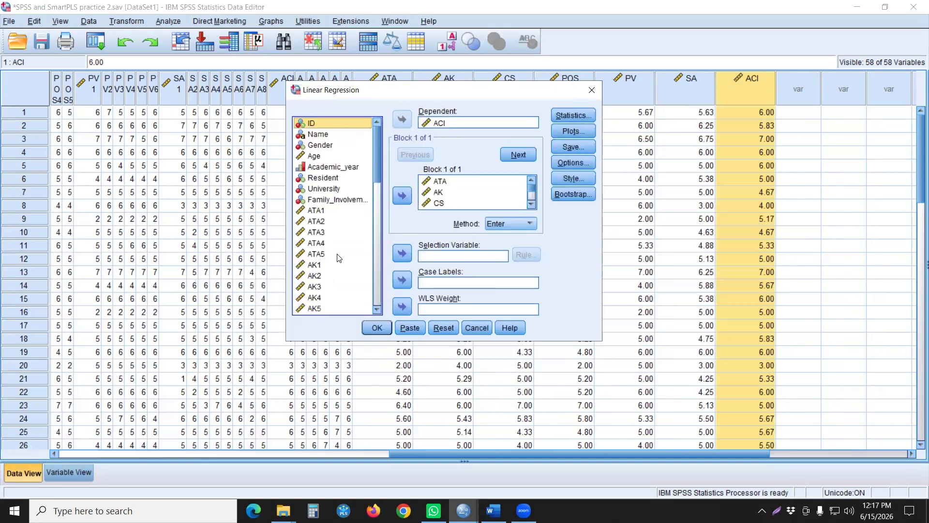
left_click(441, 192)
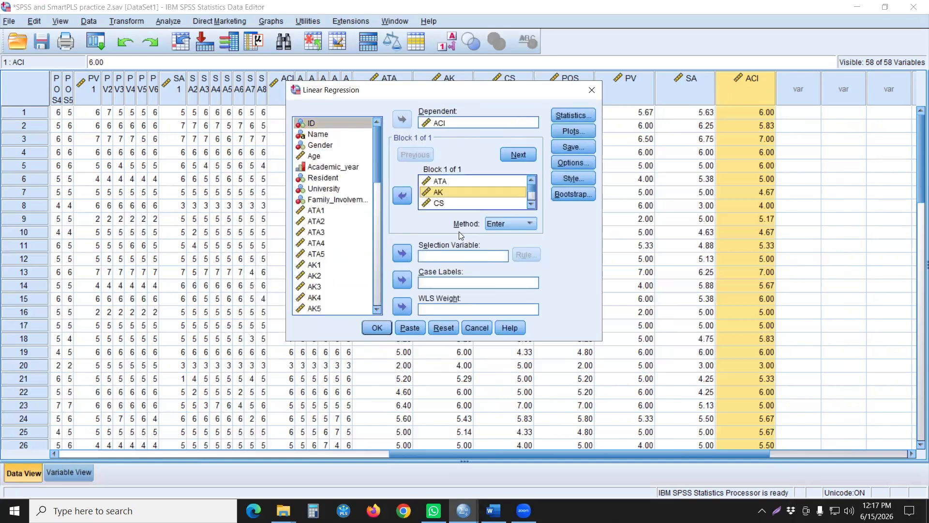
left_click(444, 327)
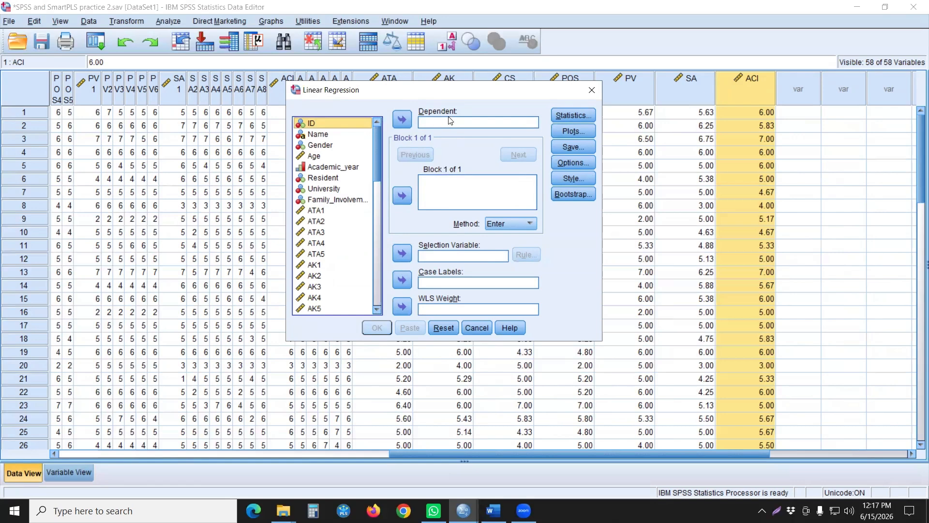
Step: Assign ACI as the dependent variable of the linear regression
left_click(421, 200)
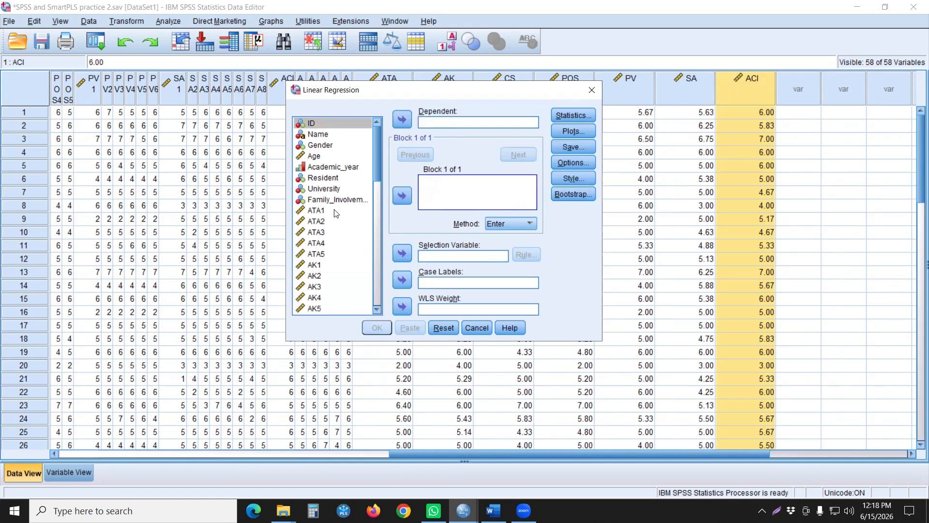
scroll(337, 201, "down", 2)
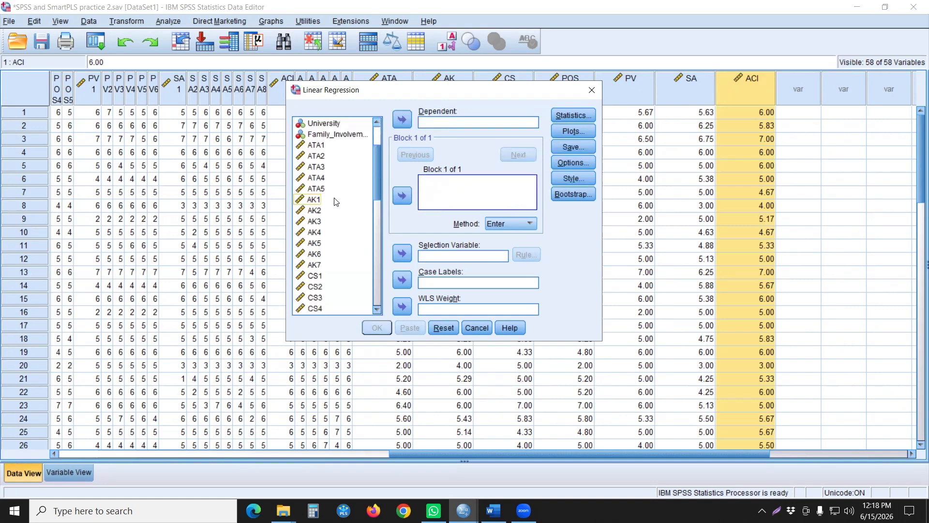
scroll(333, 201, "down", 10)
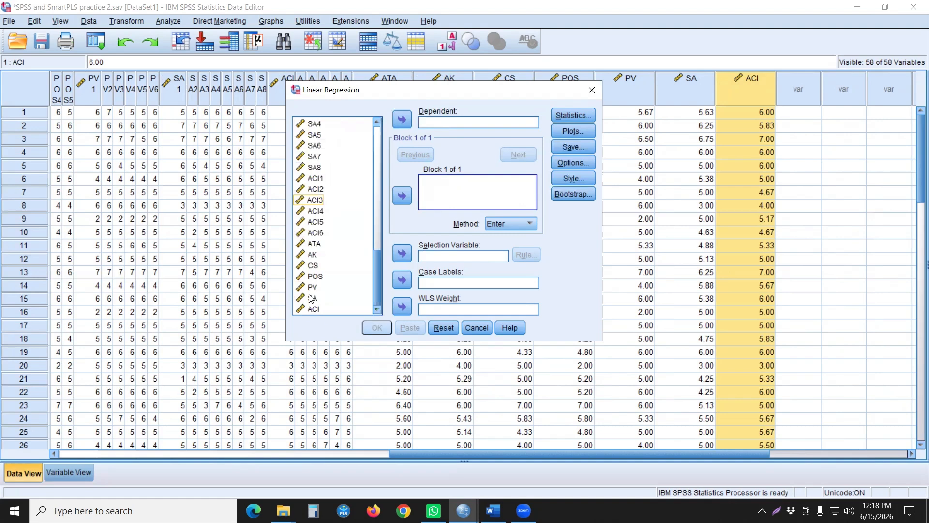
left_click(402, 119)
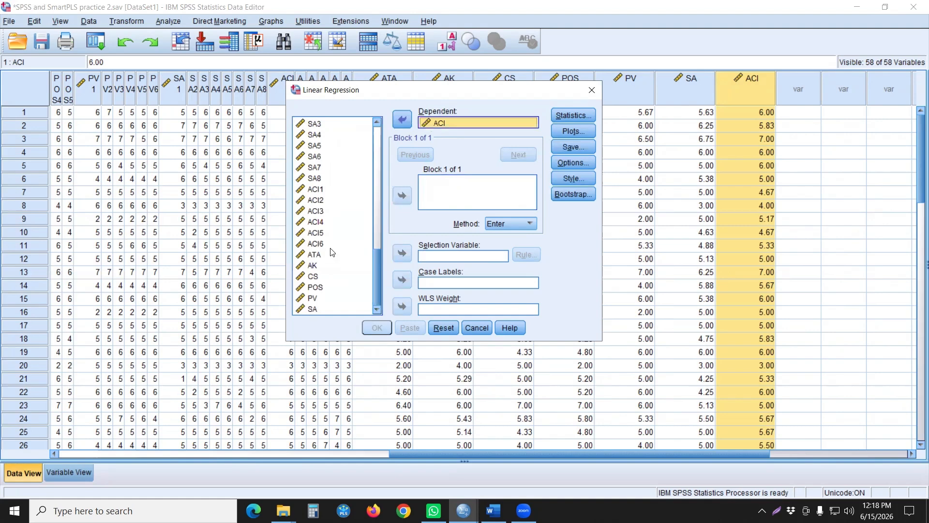
Step: Add ATA, AK, CS, POS, PV and SA one at a time as independent variables, and reset the regression setup
left_click(317, 257)
left_click(317, 257)
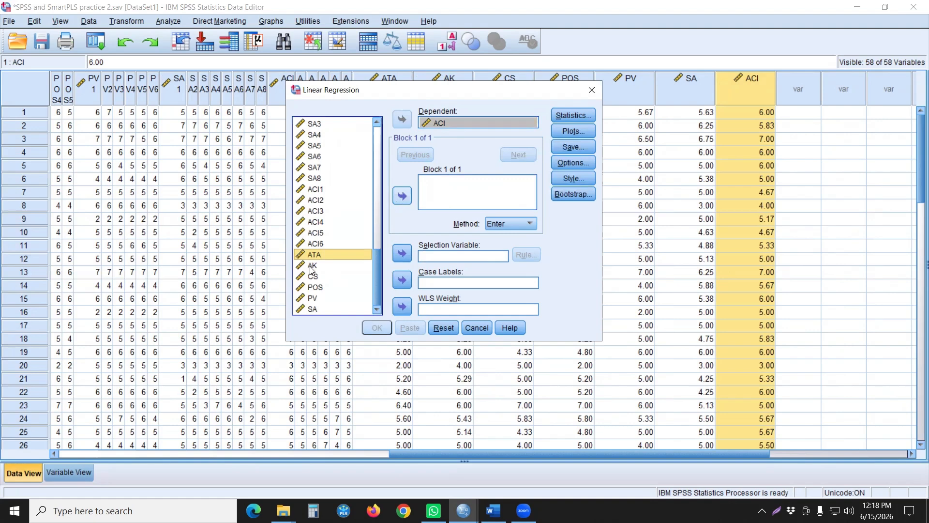
left_click(401, 196)
left_click(313, 265)
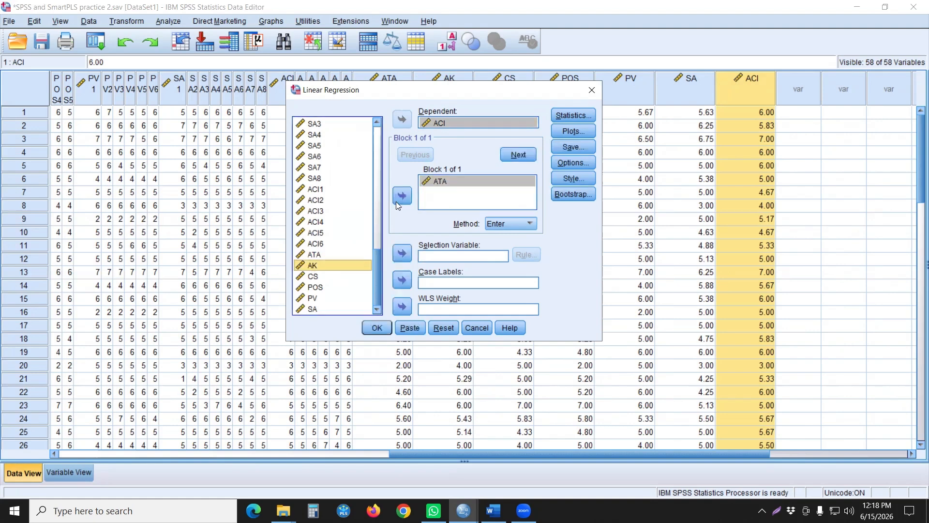
left_click(396, 200)
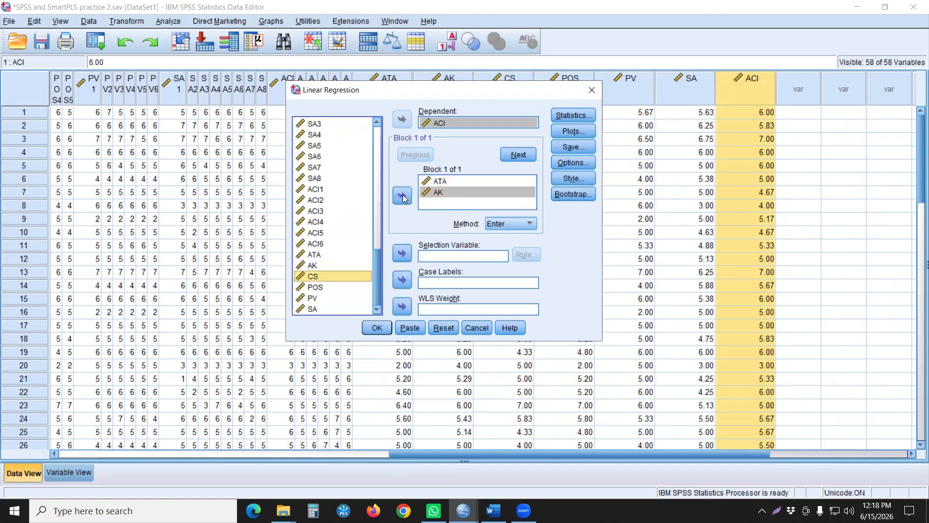
left_click(320, 276)
left_click(402, 196)
left_click(317, 287)
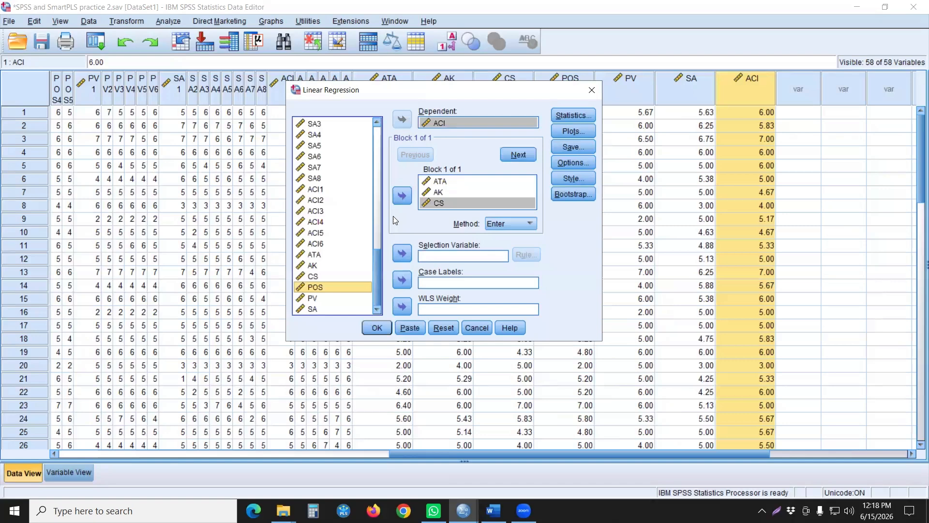
left_click(405, 195)
left_click(316, 298)
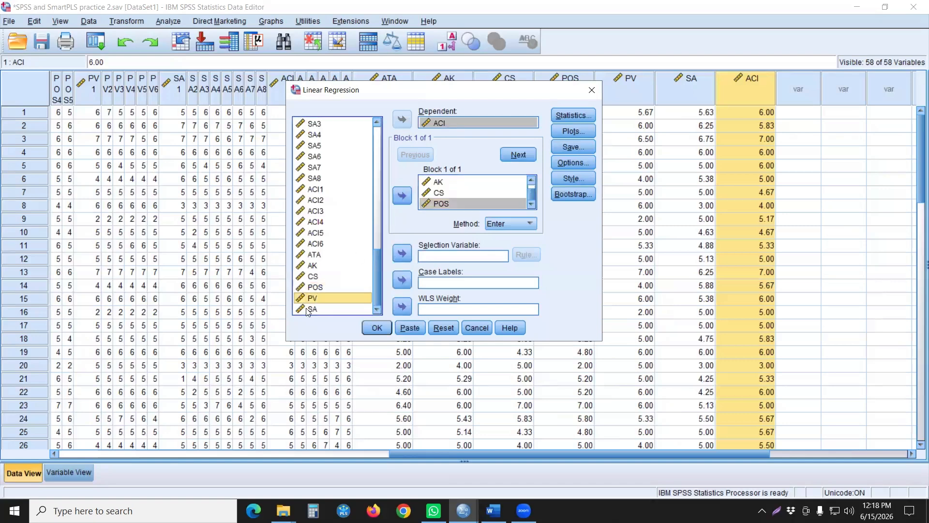
left_click(402, 196)
left_click(314, 309)
left_click(402, 197)
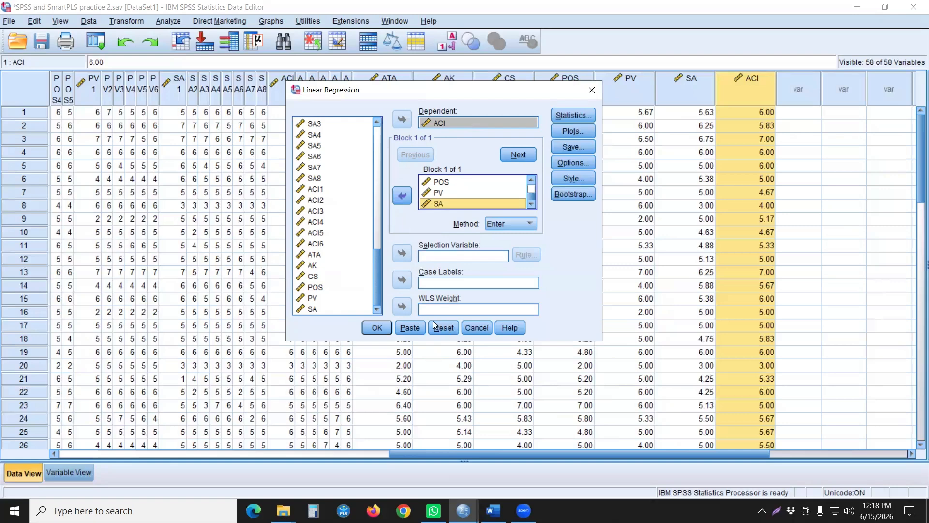
key("alt+r")
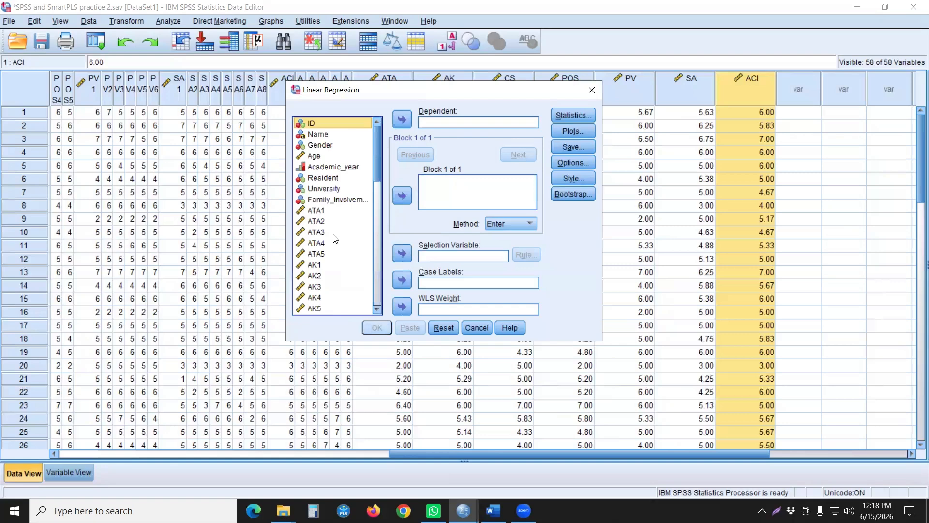
Step: Set ACI as the dependent variable and add ATA, AK, CS, POS, PV and SA together as independent variables
scroll(335, 238, "down", 10)
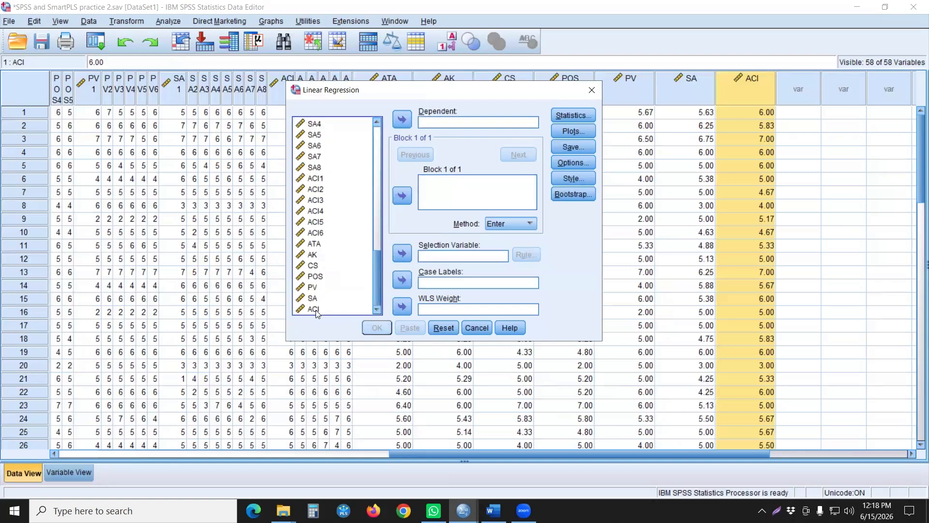
left_click(315, 309)
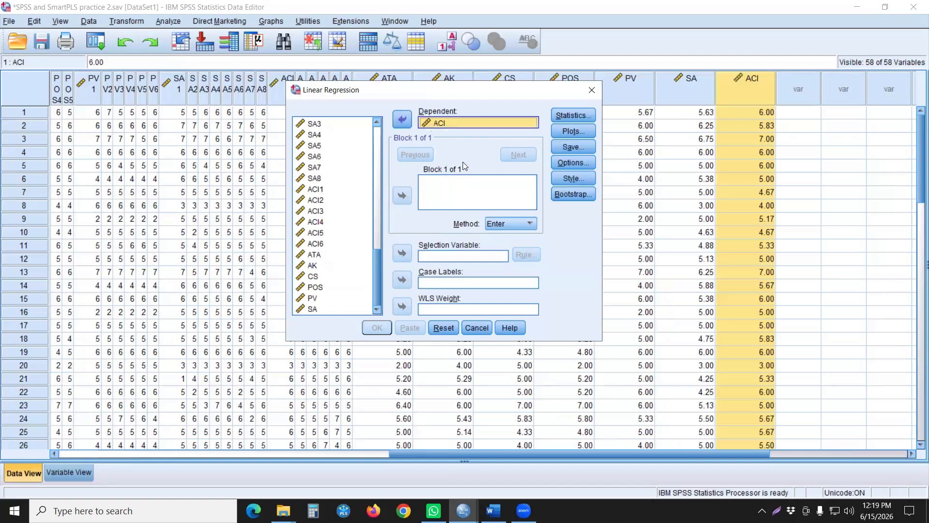
left_click(314, 259)
left_click(313, 255)
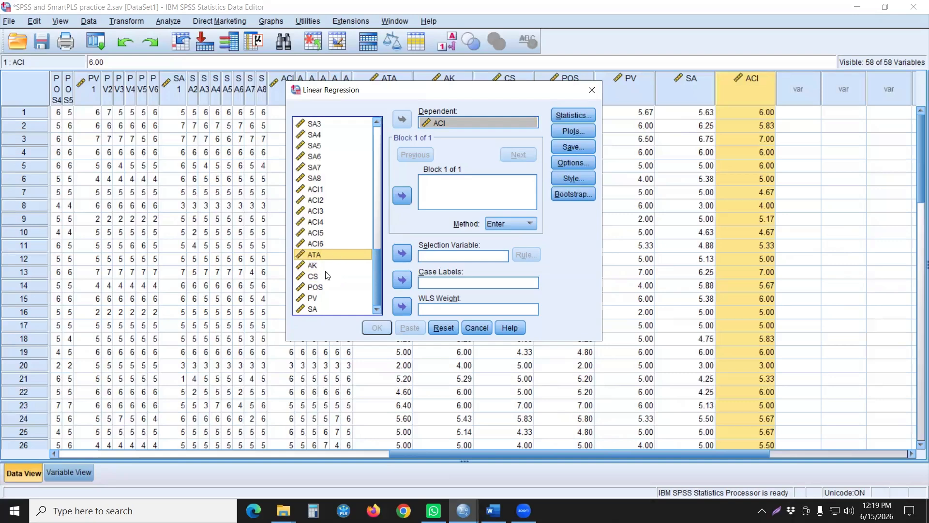
left_click(312, 310, "shift")
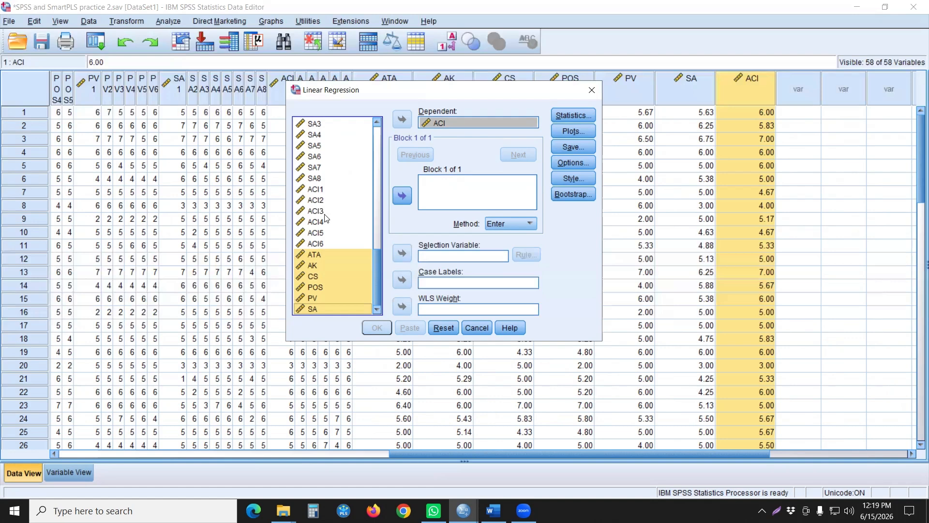
left_click(401, 196)
left_click(403, 197)
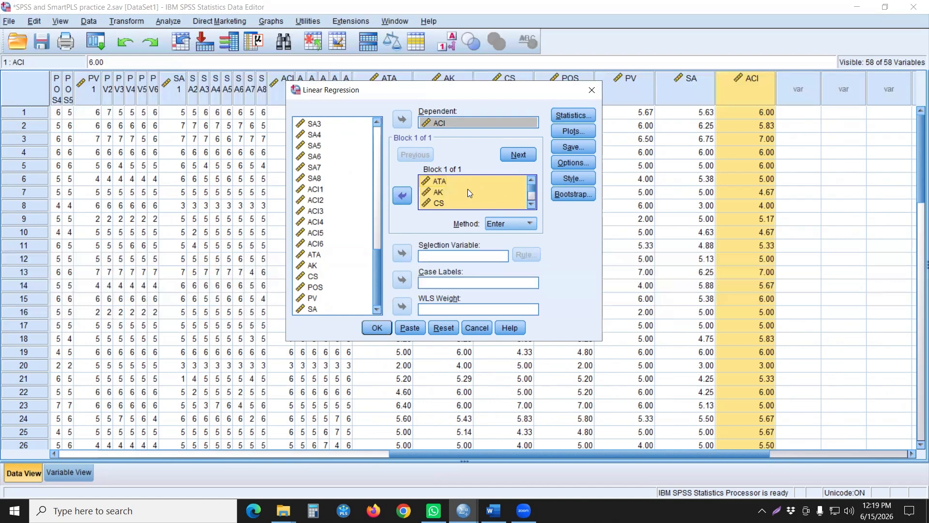
Step: Review the regression's Statistics and Plots options and keep their default settings
left_click(561, 116)
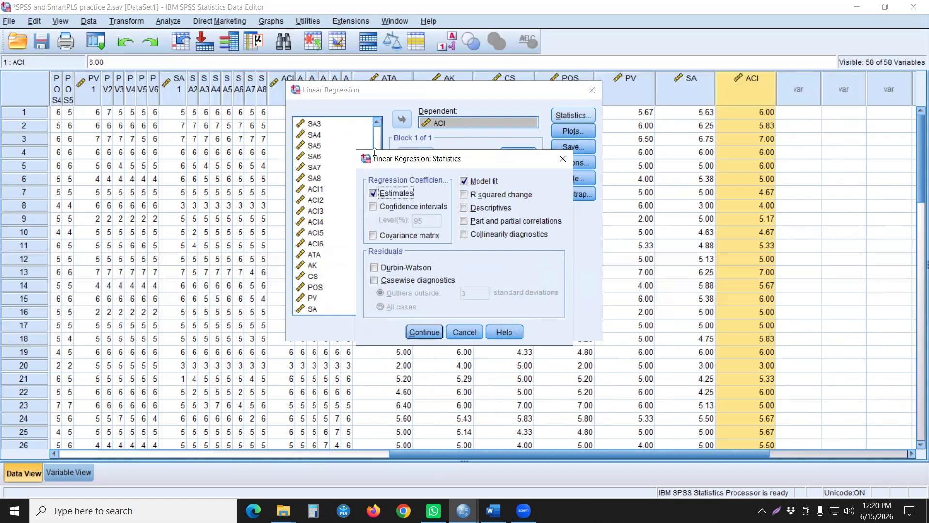
left_click(424, 332)
left_click(582, 132)
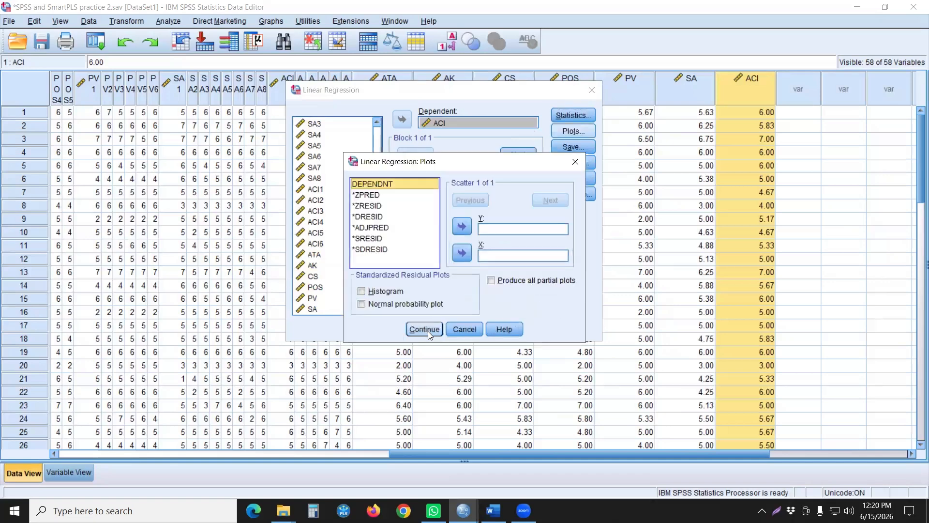
left_click(428, 331)
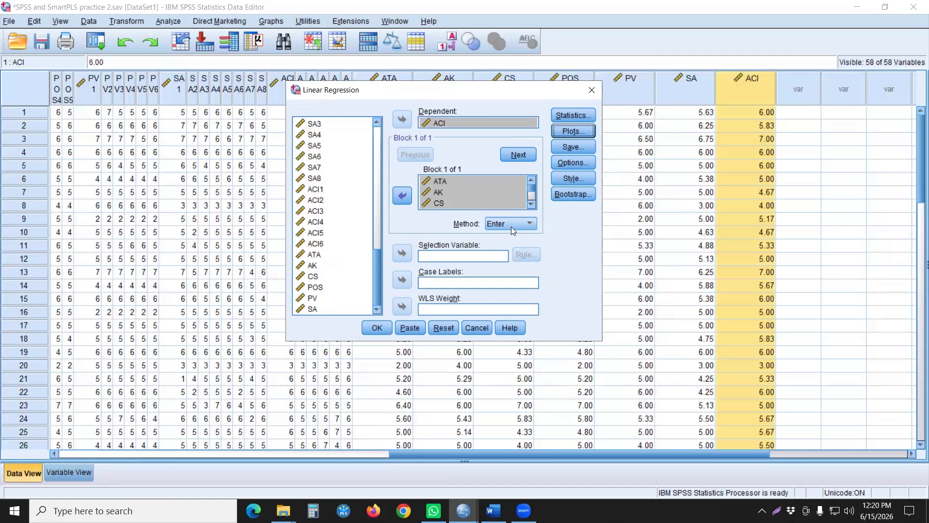
Step: Keep Enter as the regression method, run the analysis and maximize the output window
left_click(531, 224)
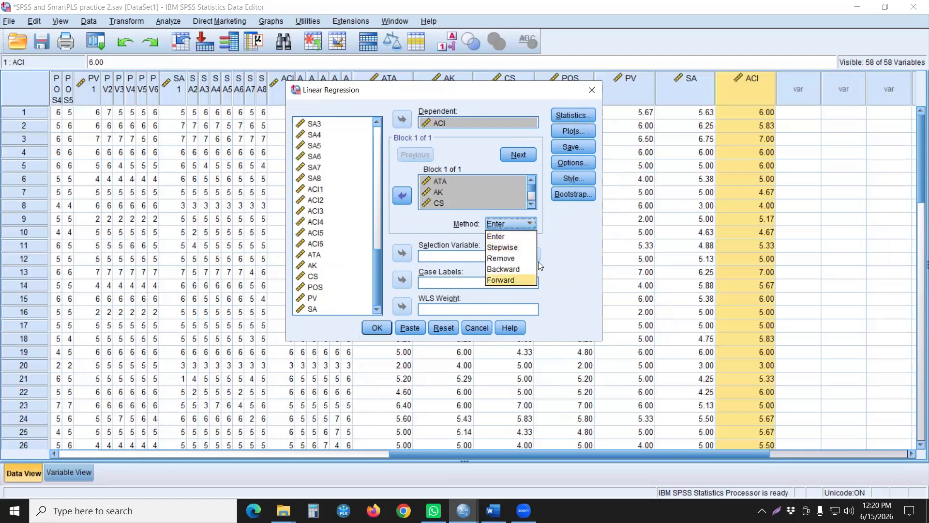
left_click(526, 236)
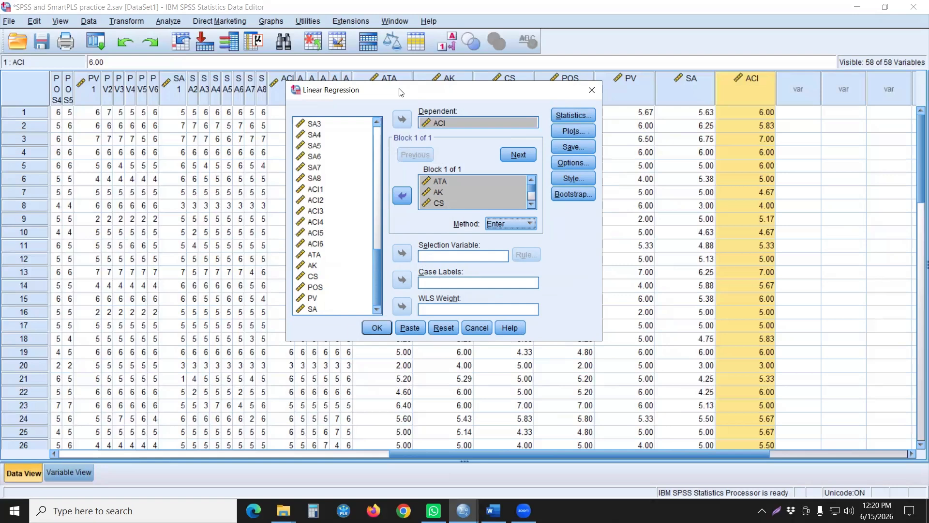
left_click(377, 327)
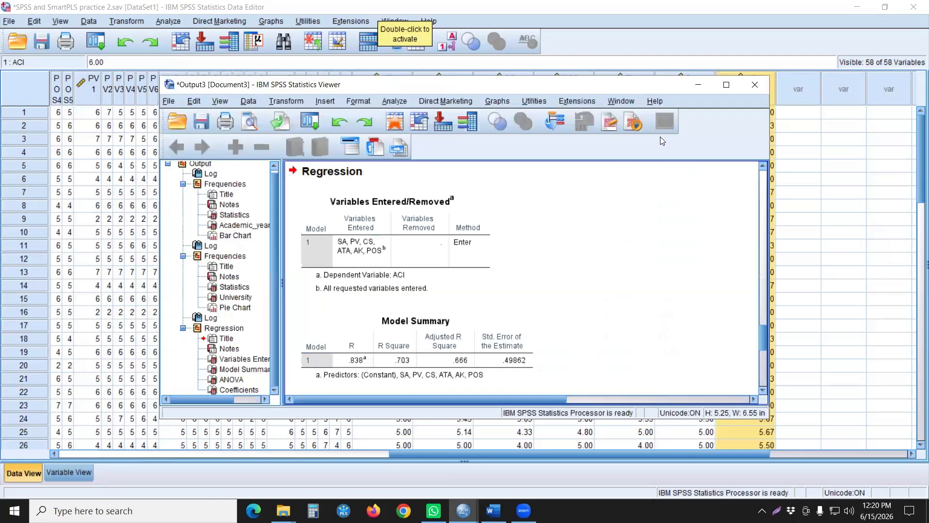
left_click(725, 84)
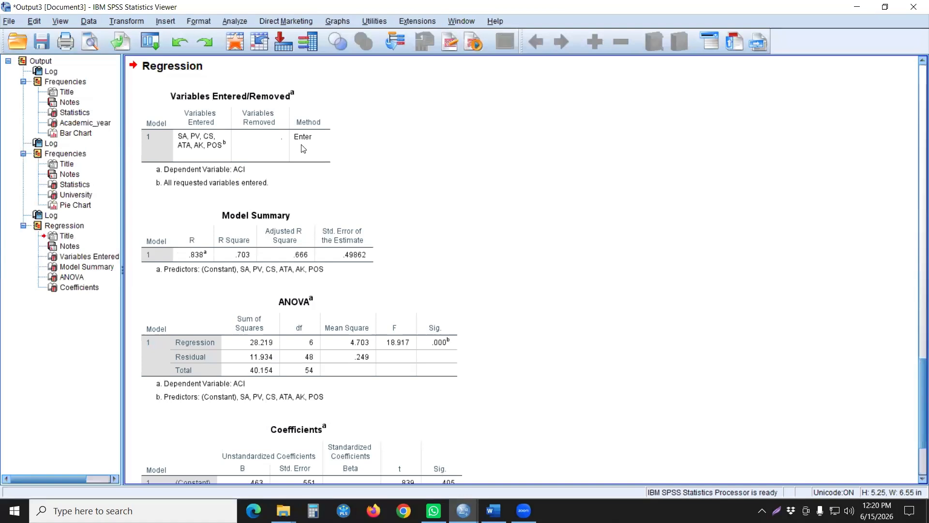
Step: Examine the regression output from Variables Entered/Removed through Model Summary and ANOVA to Coefficients
left_click(294, 264)
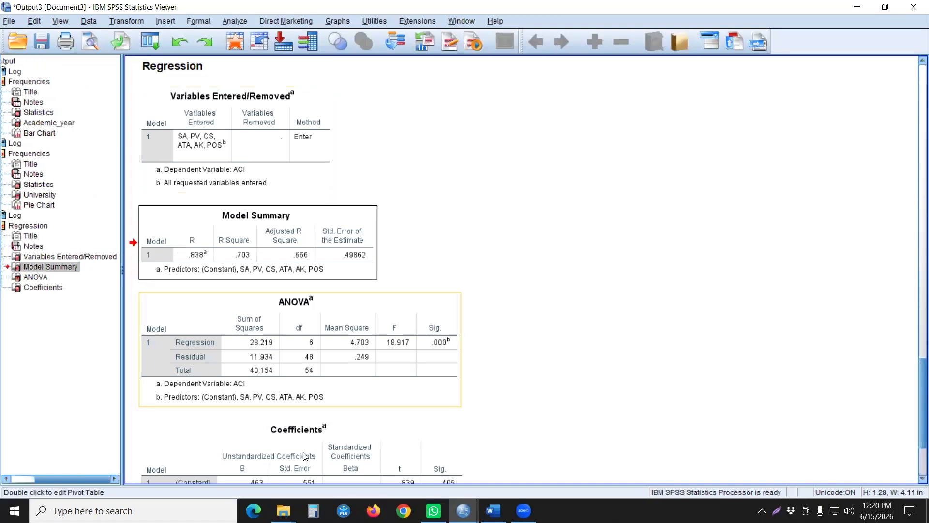
key("Down")
key("Down")
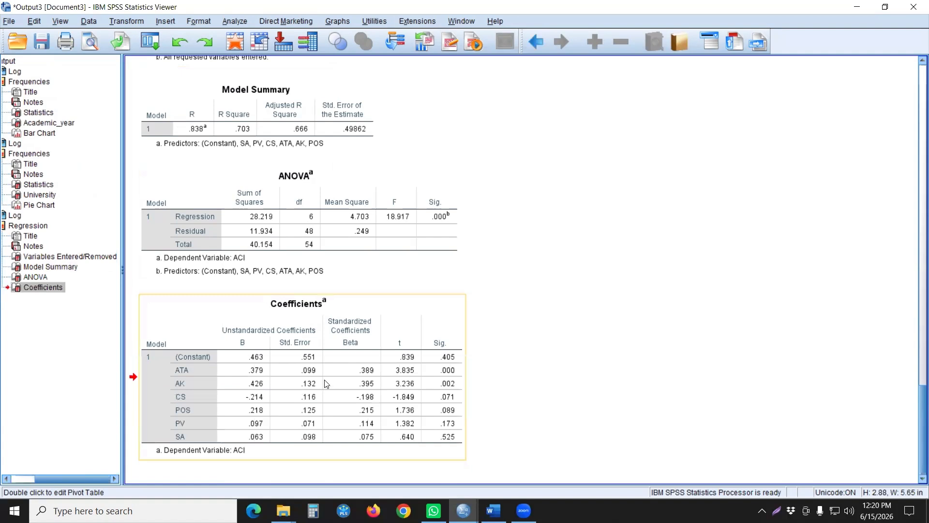
scroll(326, 383, "up", 8)
scroll(325, 382, "down", 5)
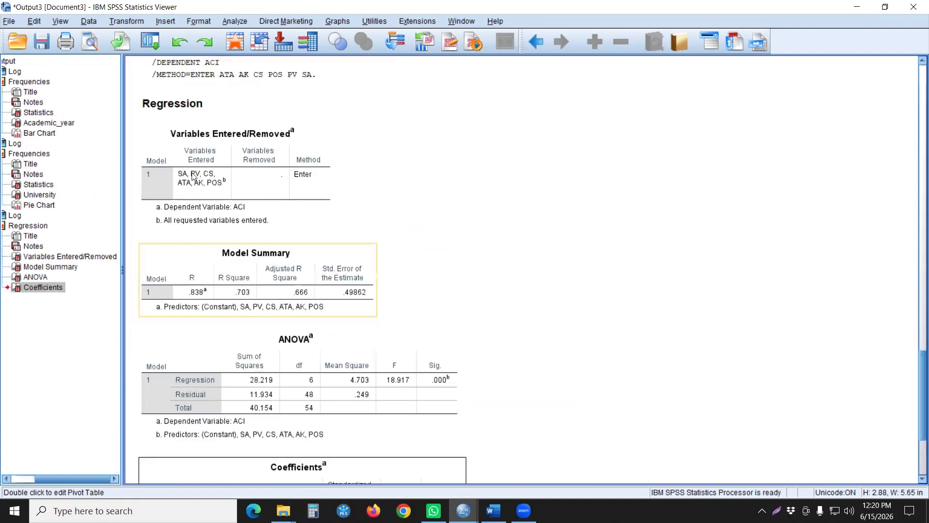
left_click(233, 196)
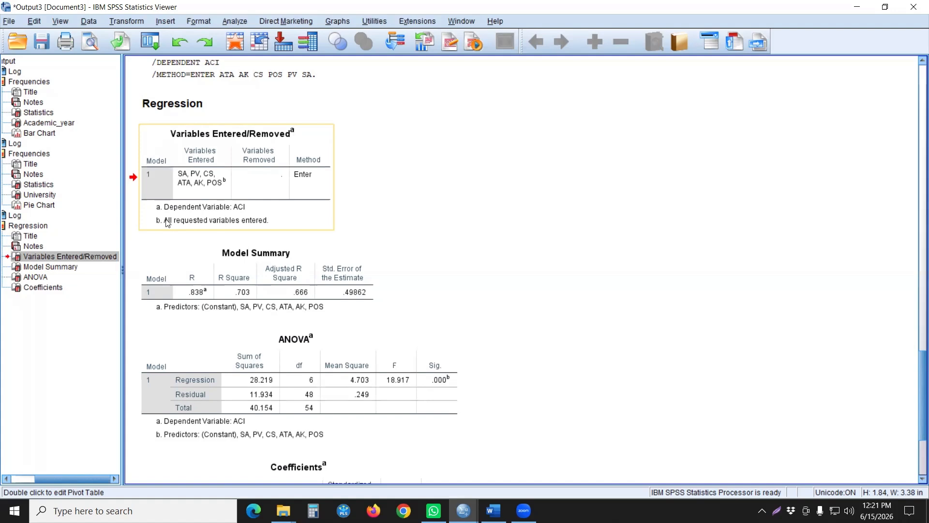
left_click(188, 222)
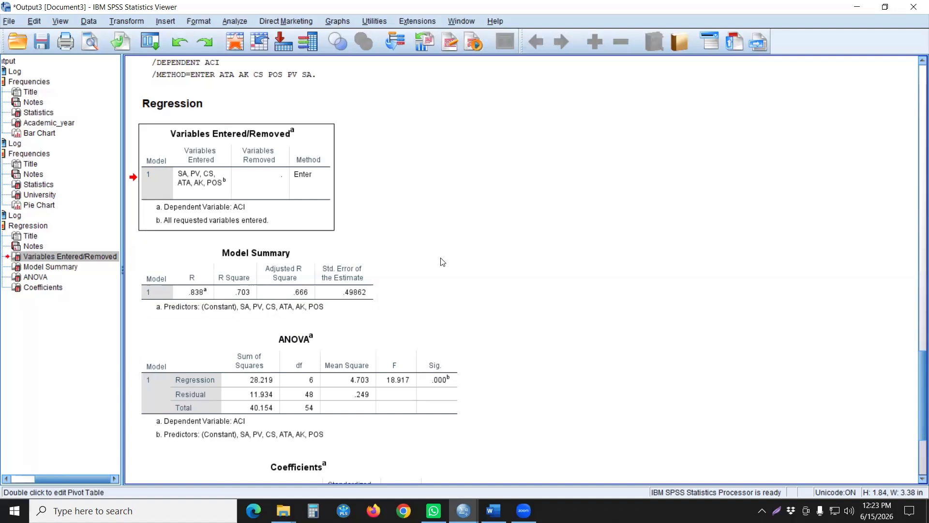
Step: Handwrite "Sig ≤ 0.05" in red on the blank area beside the output tables and draw a box around it
scroll(441, 264, "down", 3)
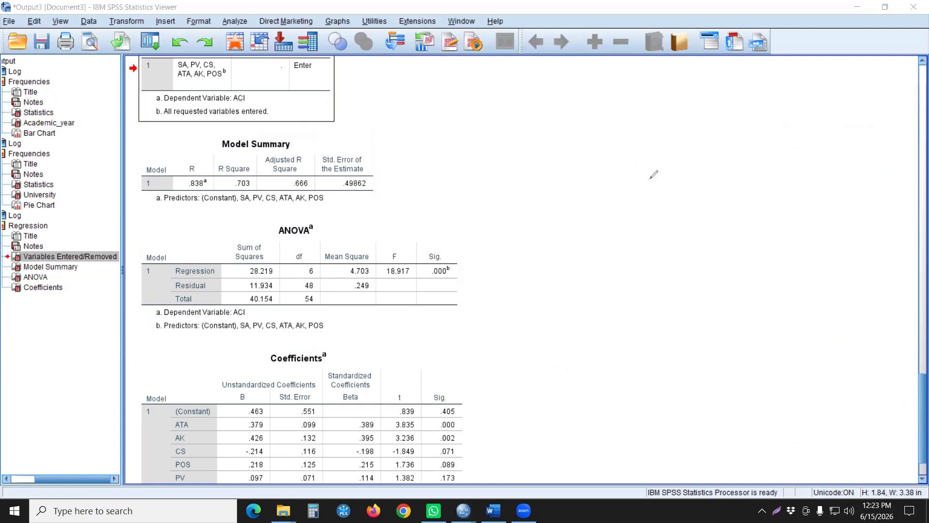
left_click_drag(651, 178, 650, 178)
mouse_move(572, 199)
left_mouse_down()
mouse_move(557, 228)
mouse_move(599, 214)
mouse_move(600, 227)
left_mouse_up()
left_click(573, 198)
left_click_drag(609, 205, 613, 203)
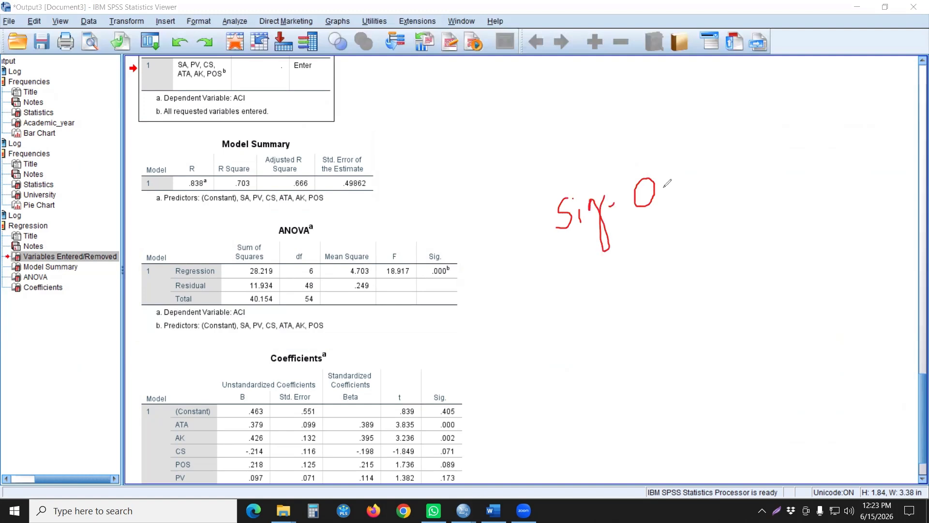
left_click(663, 188)
mouse_move(680, 174)
left_mouse_down()
mouse_move(677, 193)
mouse_move(679, 175)
mouse_move(701, 195)
left_mouse_up()
left_click_drag(540, 184, 545, 276)
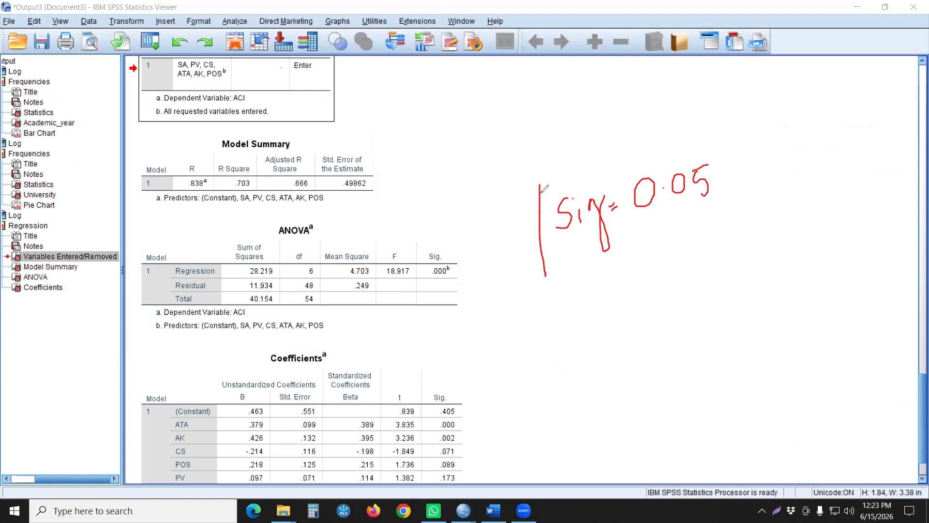
mouse_move(534, 183)
left_mouse_down()
mouse_move(766, 119)
mouse_move(753, 120)
left_mouse_up()
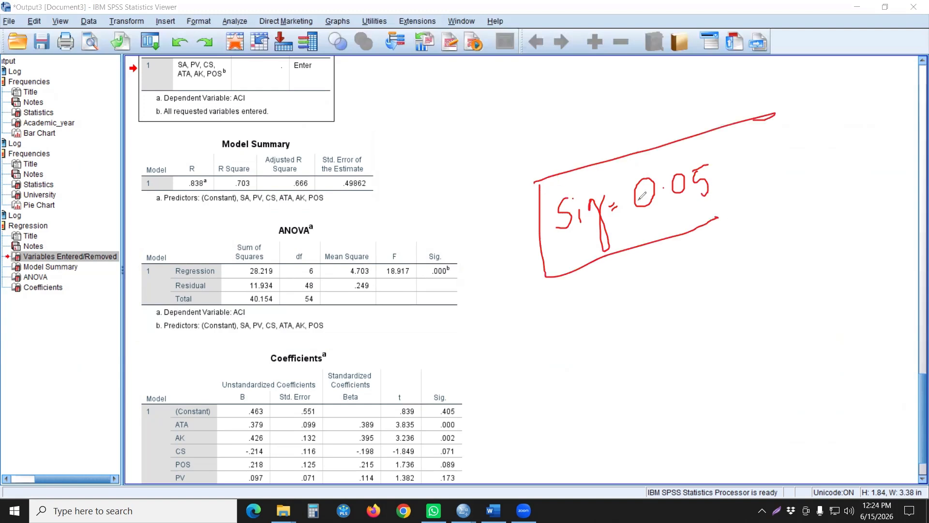
mouse_move(611, 189)
left_mouse_down()
mouse_move(607, 202)
mouse_move(621, 209)
left_mouse_up()
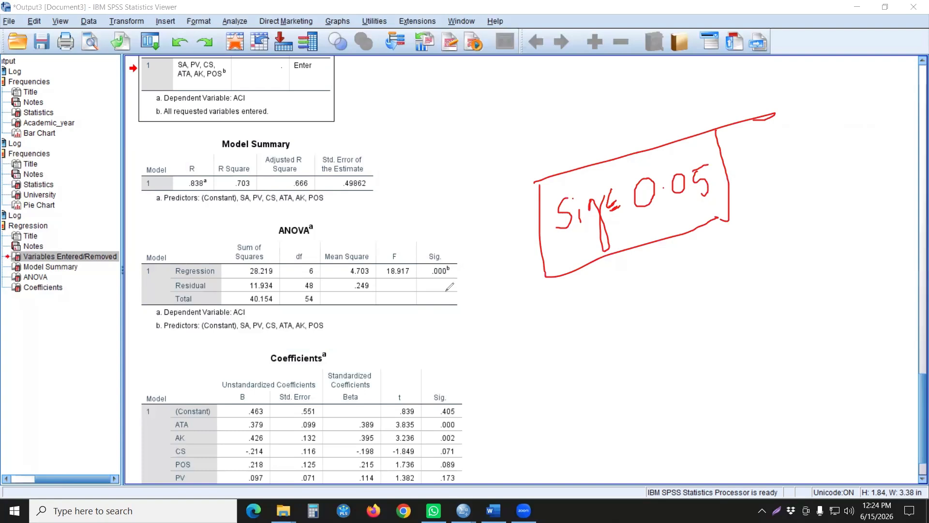
Step: Circle and tick the ANOVA Sig. value in red, and underline the dependent variable and predictors footnotes
left_click_drag(430, 247, 418, 275)
left_click_drag(442, 245, 429, 248)
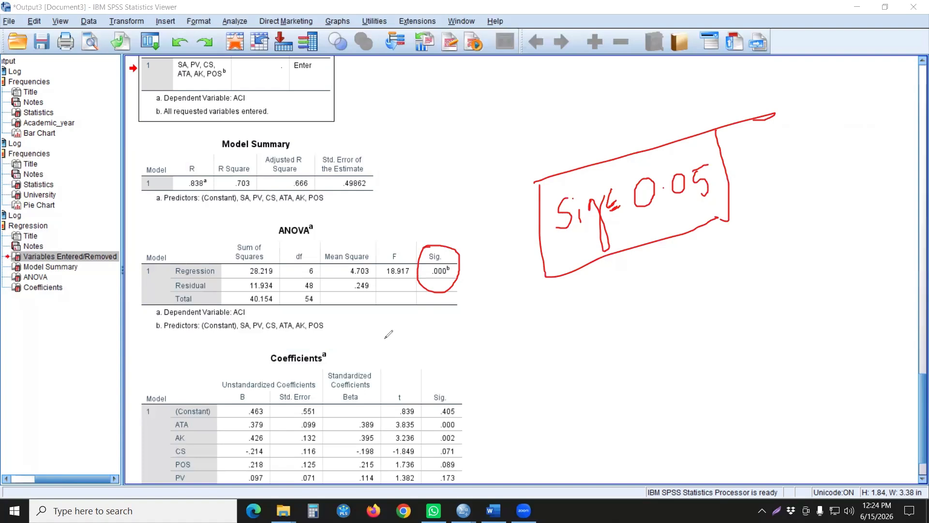
mouse_move(167, 319)
left_mouse_down()
mouse_move(204, 319)
mouse_move(211, 339)
mouse_move(315, 335)
left_mouse_up()
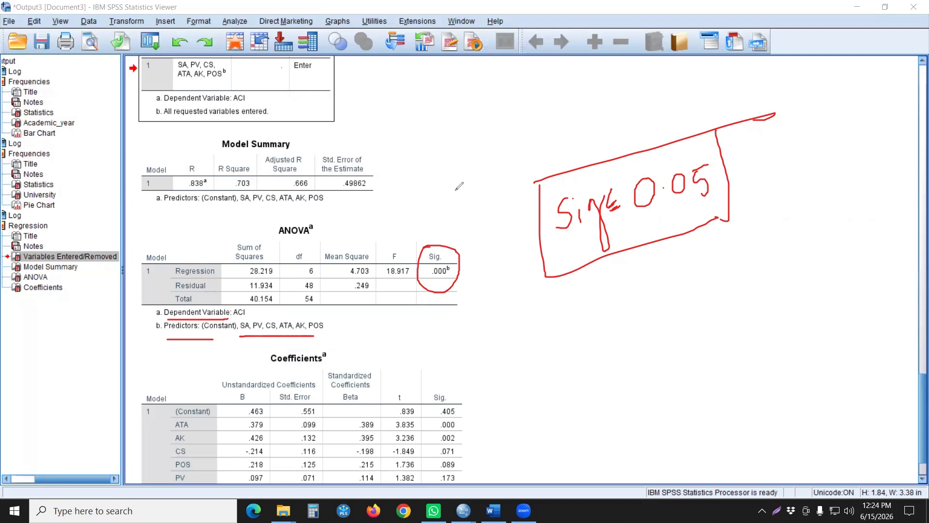
left_click(437, 234)
Step: Handwrite "sig" in red below the boxed significance criterion
mouse_move(600, 297)
left_mouse_down()
mouse_move(611, 312)
mouse_move(601, 321)
mouse_move(631, 317)
mouse_move(661, 336)
mouse_move(650, 297)
mouse_move(688, 285)
mouse_move(689, 310)
left_mouse_up()
left_click(620, 285)
left_click_drag(709, 289, 699, 328)
left_click_drag(731, 265, 729, 267)
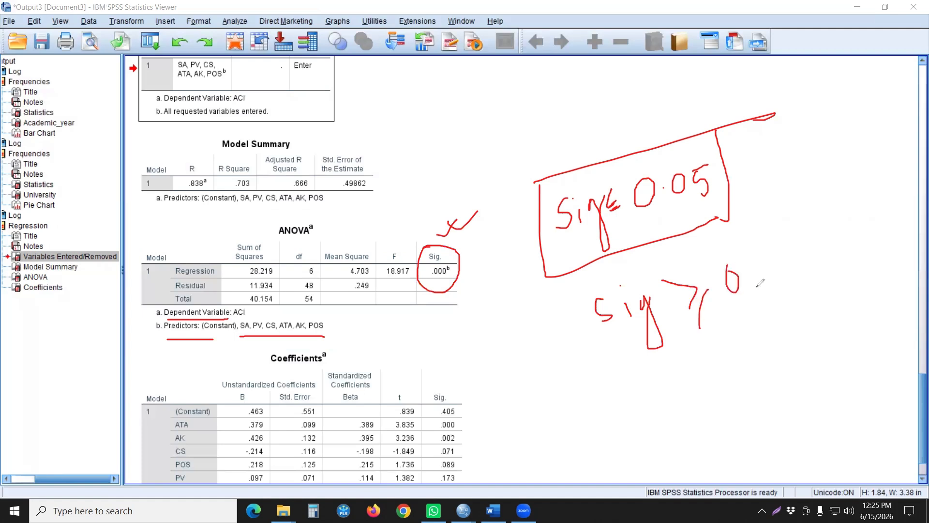
key("ctrl+z")
key("ctrl+z")
key("ctrl+z")
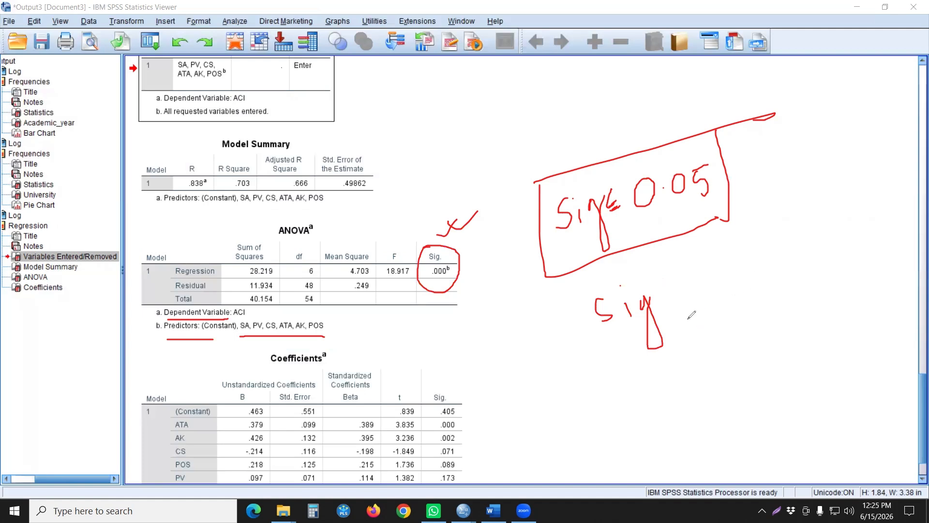
Step: Complete the second handwritten criterion with "> 0.05" after the word "sig"
left_click_drag(666, 276, 687, 332)
mouse_move(720, 264)
left_mouse_down()
mouse_move(724, 308)
mouse_move(708, 265)
left_mouse_up()
left_click(754, 274)
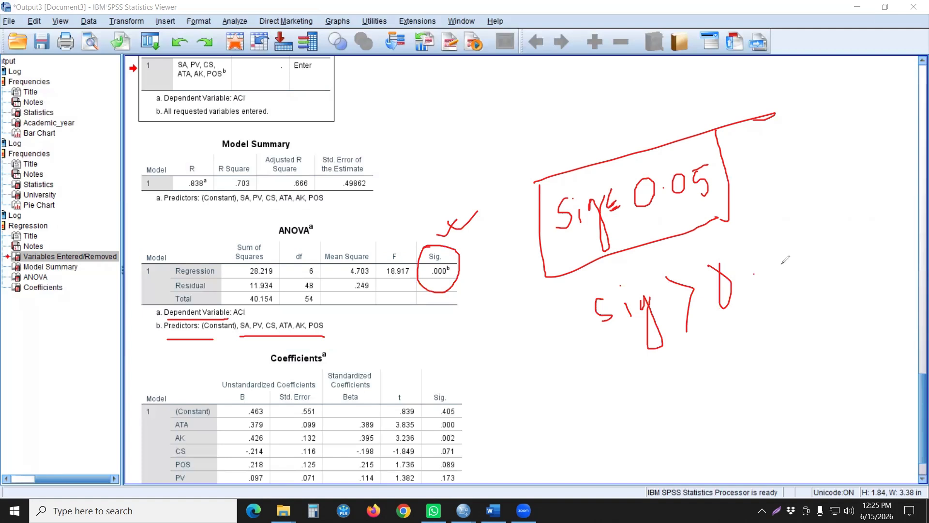
left_click_drag(768, 253, 755, 271)
left_click_drag(794, 234, 780, 283)
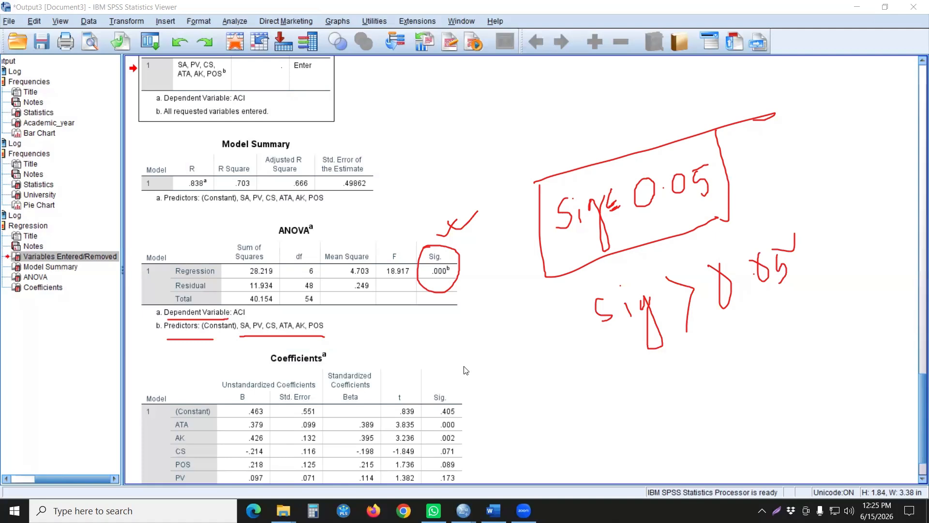
Step: Erase the underlines, circle and tick around the ANOVA table and bring the whole Coefficients table into view
left_click(493, 365)
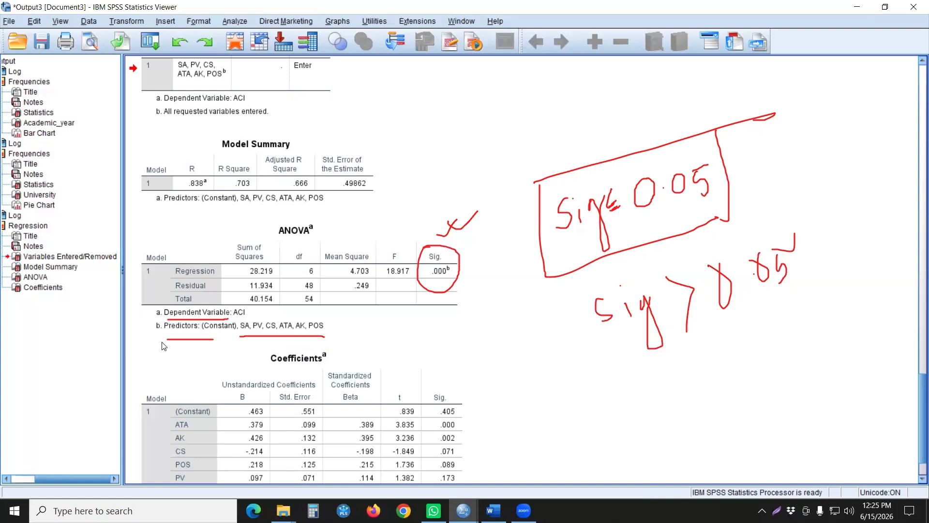
left_click_drag(307, 316, 261, 353)
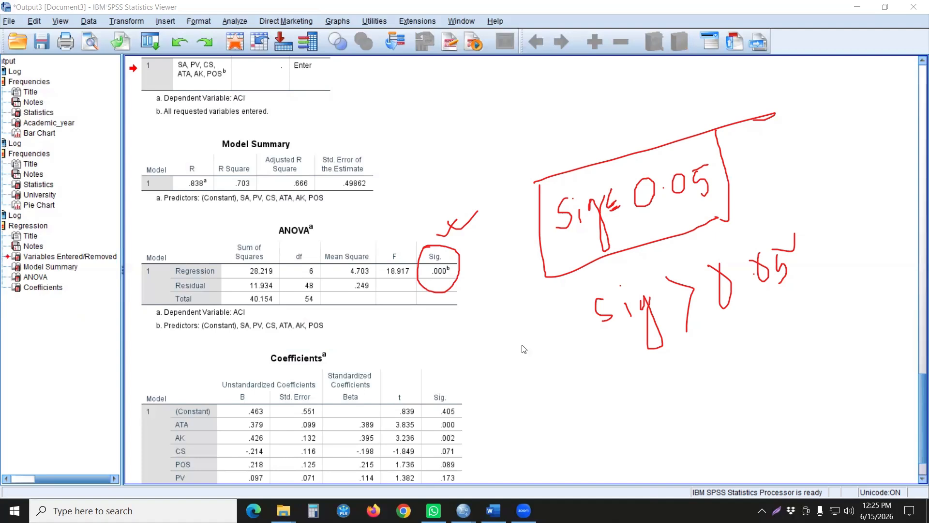
scroll(524, 348, "down", 3)
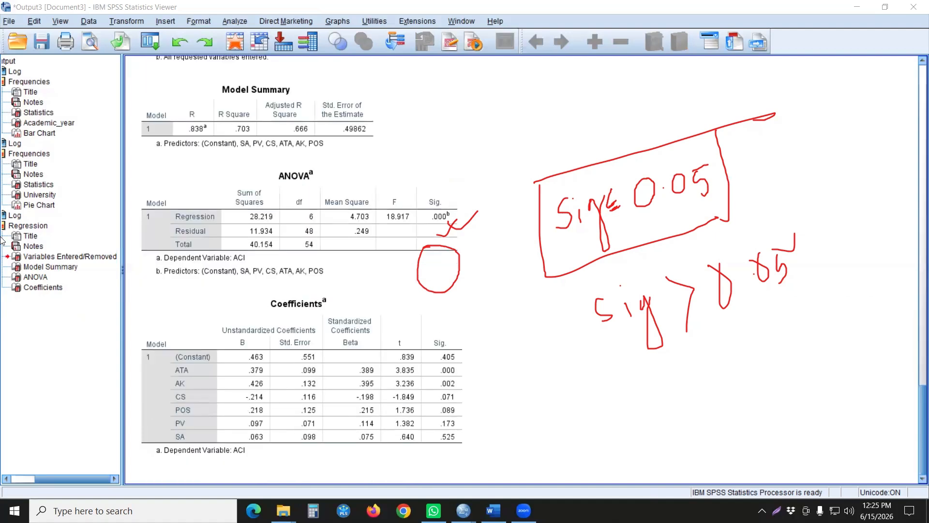
left_click(1, 110)
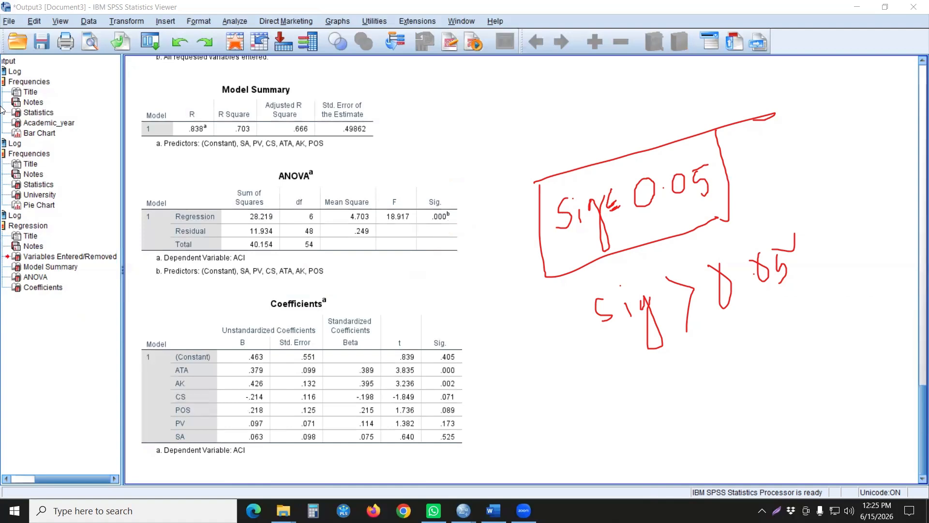
left_click(384, 301)
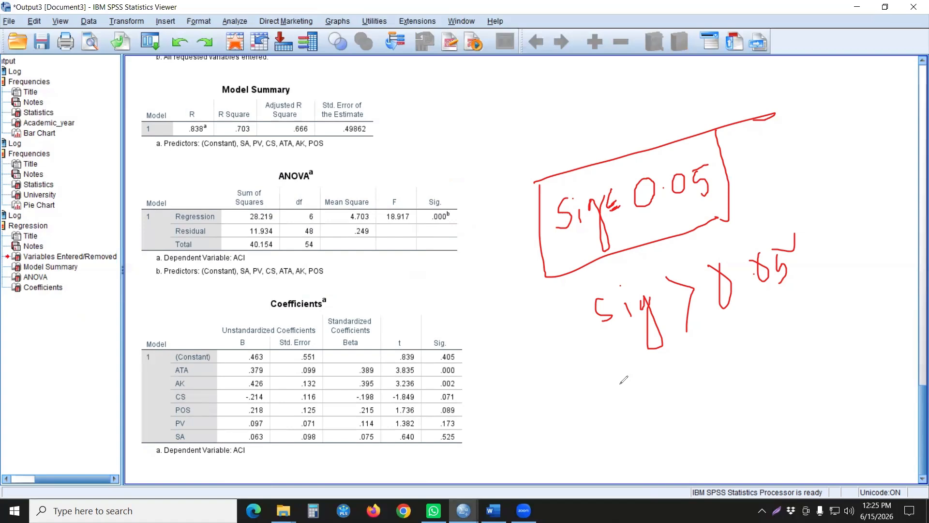
Step: Handwrite the regression equation "y = a + b1x1 + b2x2 + ... + b6x6" in red below the significance criteria
left_click_drag(603, 380, 619, 394)
left_click_drag(628, 382, 619, 424)
mouse_move(632, 387)
left_mouse_down()
mouse_move(647, 386)
mouse_move(648, 395)
left_mouse_up()
left_click_drag(673, 380, 683, 390)
mouse_move(677, 381)
left_mouse_down()
mouse_move(693, 377)
mouse_move(729, 397)
mouse_move(737, 385)
left_mouse_up()
mouse_move(742, 369)
left_mouse_down()
mouse_move(730, 381)
mouse_move(752, 385)
mouse_move(765, 374)
left_mouse_up()
mouse_move(758, 368)
left_mouse_down()
mouse_move(794, 361)
mouse_move(809, 372)
mouse_move(821, 357)
mouse_move(819, 368)
mouse_move(842, 357)
left_mouse_up()
left_click_drag(833, 346, 841, 342)
left_click_drag(834, 340, 839, 352)
left_click(733, 428)
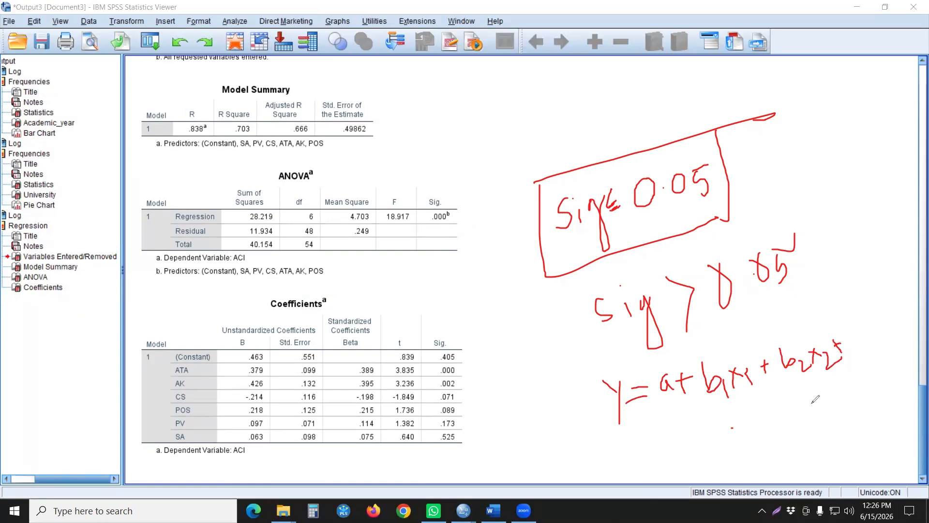
mouse_move(835, 398)
left_mouse_down()
mouse_move(849, 390)
mouse_move(841, 401)
left_mouse_up()
mouse_move(855, 370)
left_mouse_down()
mouse_move(869, 392)
mouse_move(880, 388)
left_mouse_up()
left_click_drag(873, 375, 896, 384)
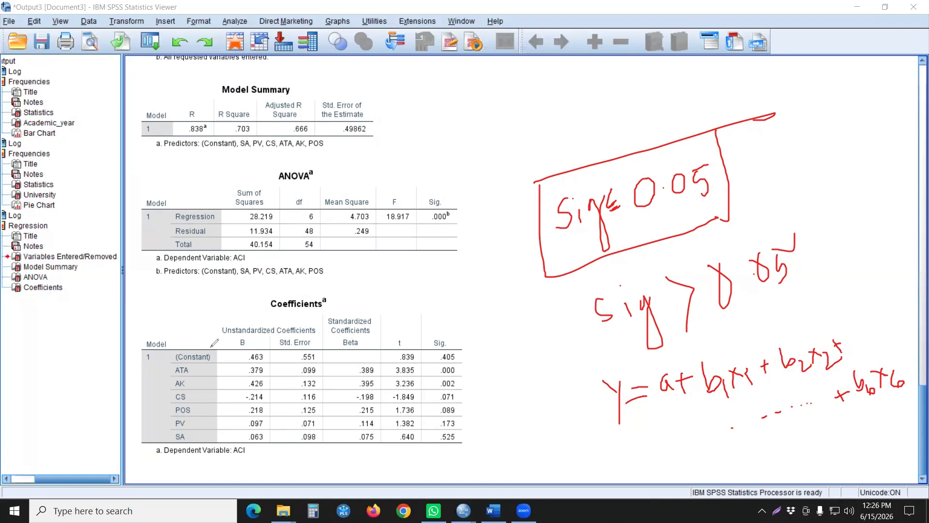
Step: Circle (Constant) in the Coefficients table and "a" in the equation, and mark the Model heading and predictor rows
left_click_drag(213, 350, 210, 347)
mouse_move(655, 368)
left_mouse_down()
mouse_move(652, 398)
mouse_move(658, 364)
mouse_move(650, 366)
left_mouse_up()
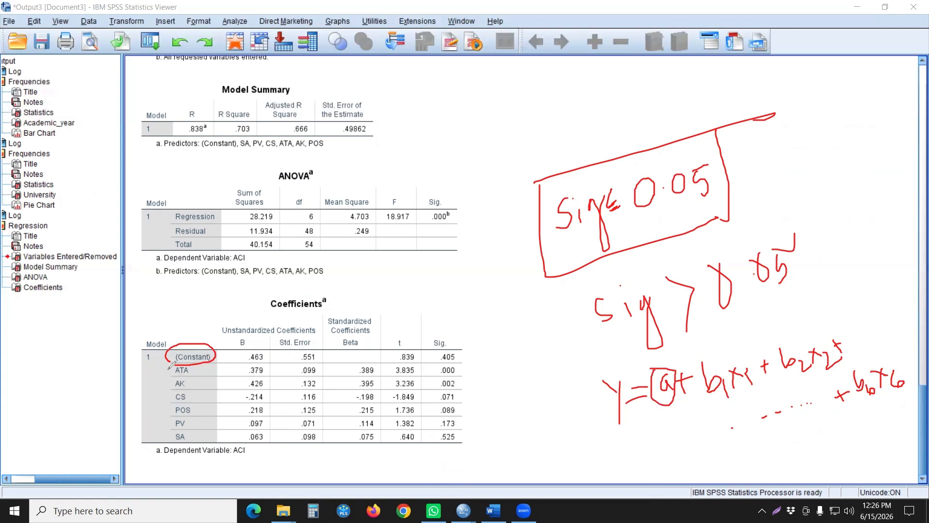
left_click_drag(167, 369, 162, 443)
left_click(159, 397)
mouse_move(170, 339)
left_mouse_down()
mouse_move(145, 349)
mouse_move(166, 358)
mouse_move(164, 440)
left_mouse_up()
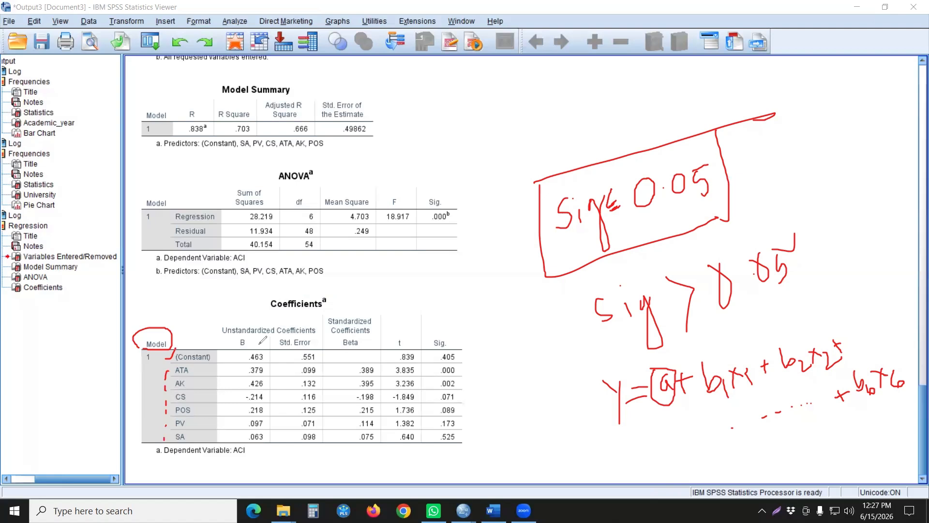
Step: Circle the B and Beta headings of the Coefficients table and tick the t and Sig. columns
left_click_drag(255, 344, 250, 344)
left_click(308, 346)
left_click(396, 336)
left_click_drag(365, 344, 404, 329)
left_click_drag(437, 325, 442, 321)
left_click_drag(235, 354, 250, 339)
mouse_move(370, 345)
left_mouse_down()
mouse_move(362, 339)
mouse_move(370, 340)
left_mouse_up()
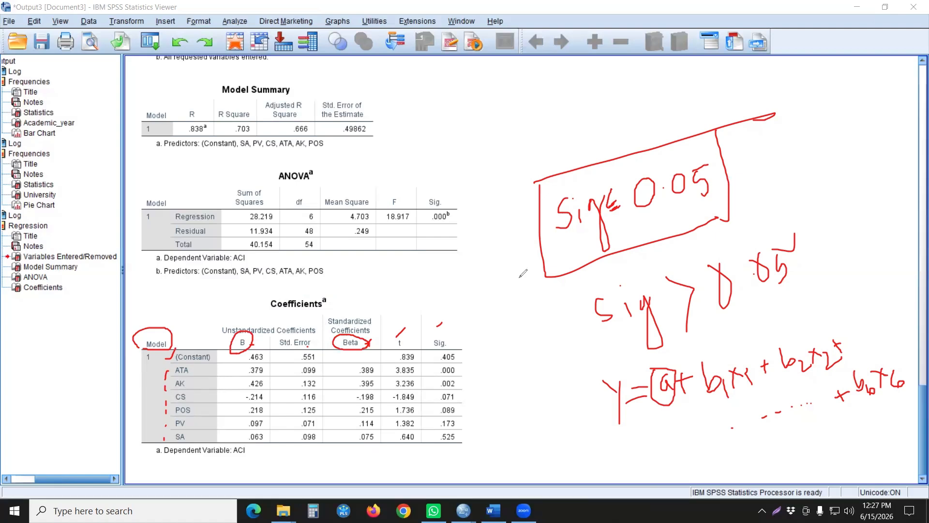
mouse_move(447, 343)
left_mouse_down()
mouse_move(462, 338)
mouse_move(454, 339)
left_mouse_up()
mouse_move(403, 316)
left_mouse_down()
mouse_move(409, 325)
mouse_move(427, 313)
left_mouse_up()
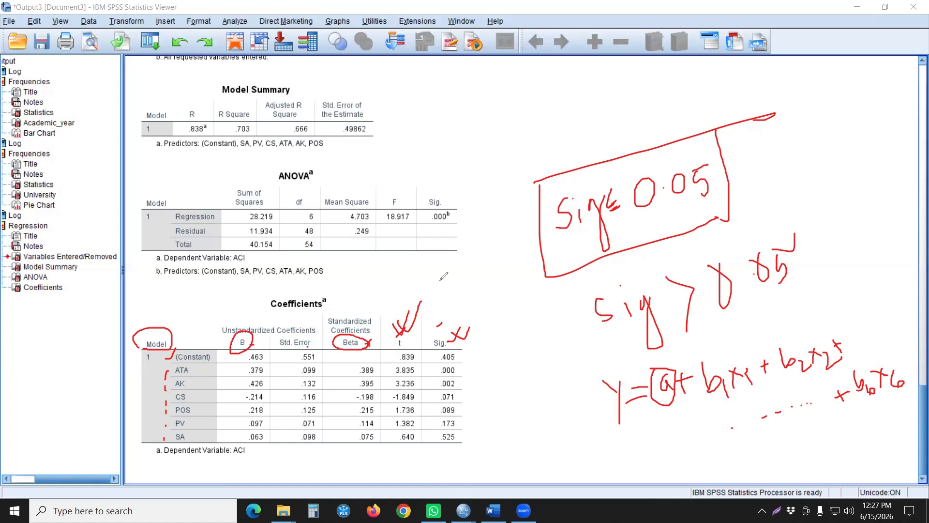
Step: Handwrite "t ≥ 1.96" in red above the Coefficients table and underline it with a tick
mouse_move(438, 264)
left_mouse_down()
mouse_move(450, 280)
mouse_move(444, 274)
left_mouse_up()
left_click_drag(454, 258, 471, 283)
left_click(485, 254)
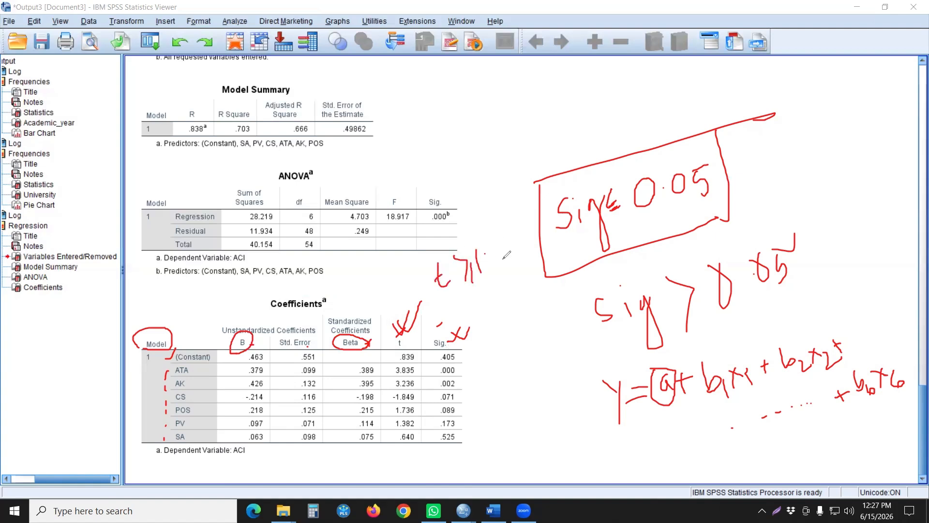
mouse_move(500, 245)
left_mouse_down()
mouse_move(502, 263)
mouse_move(513, 252)
mouse_move(467, 302)
left_mouse_up()
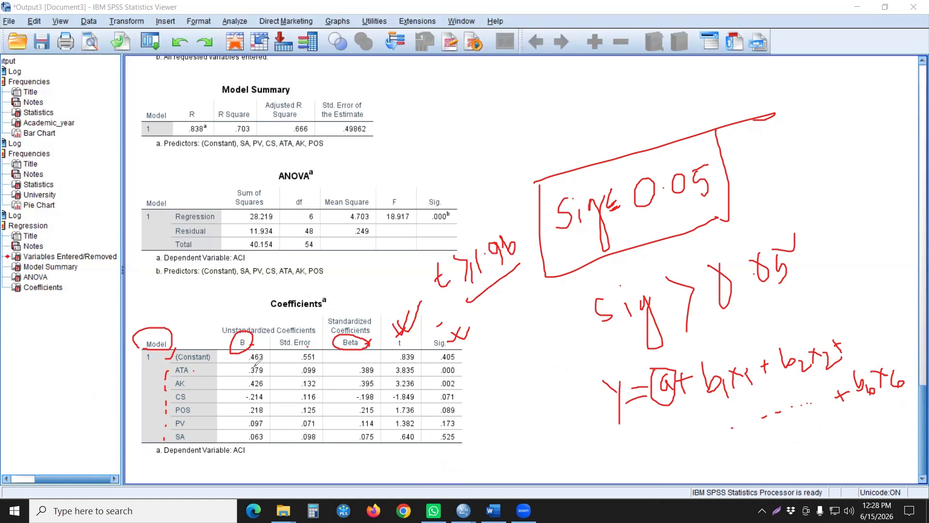
Step: Underline ATA in the Coefficients table and circle its B, Sig. and t values
left_click_drag(193, 371, 212, 371)
left_click_drag(268, 364, 261, 361)
mouse_move(460, 360)
left_mouse_down()
mouse_move(445, 359)
mouse_move(438, 375)
mouse_move(462, 364)
left_mouse_up()
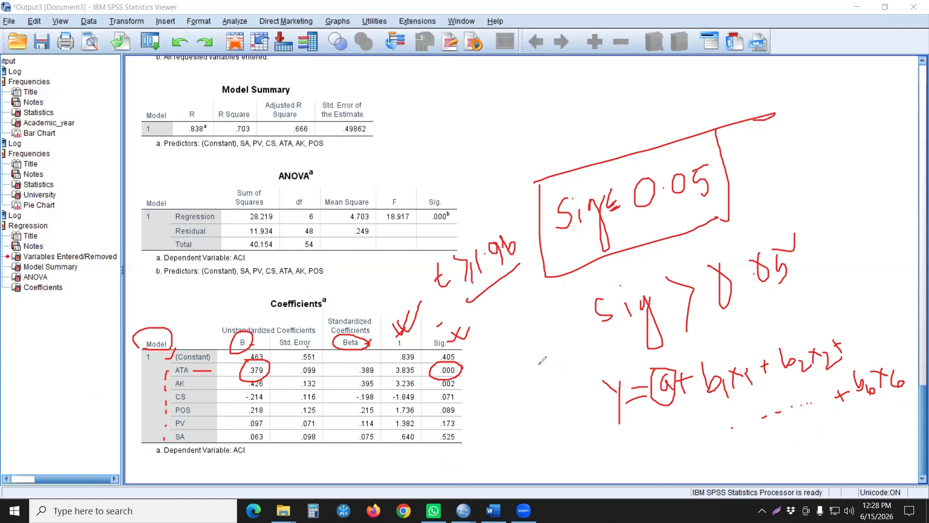
mouse_move(386, 364)
left_mouse_down()
mouse_move(387, 373)
mouse_move(413, 374)
mouse_move(386, 364)
left_mouse_up()
Step: Circle AK in the Coefficients table together with its B, Sig. and t values
left_click_drag(183, 376, 175, 388)
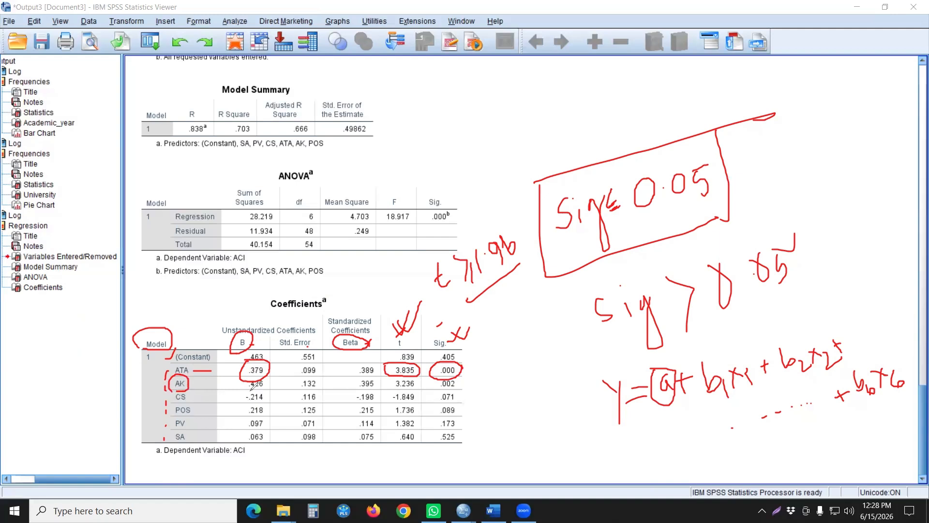
left_click_drag(250, 375, 243, 390)
left_click(460, 388)
mouse_move(464, 376)
left_mouse_down()
mouse_move(438, 380)
mouse_move(442, 389)
mouse_move(462, 386)
left_mouse_up()
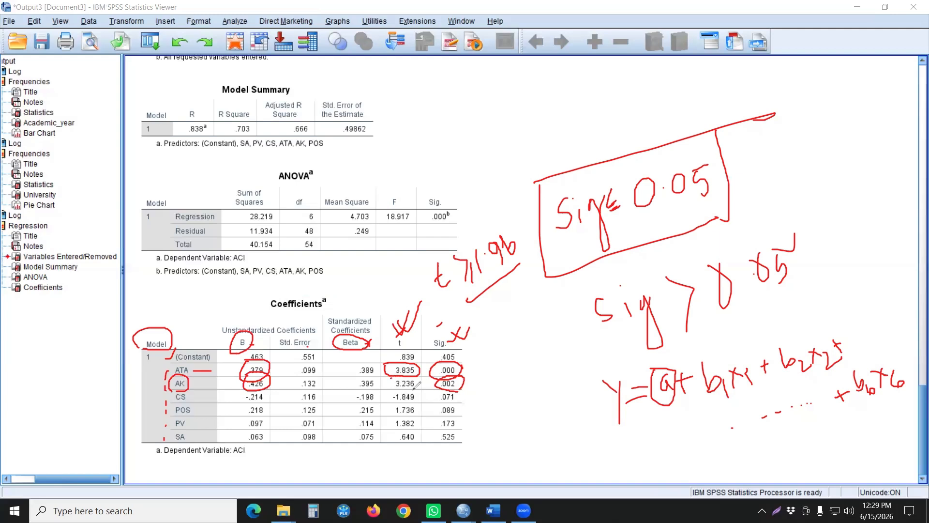
mouse_move(391, 378)
left_mouse_down()
mouse_move(412, 393)
mouse_move(419, 373)
mouse_move(392, 377)
left_mouse_up()
Step: Mark the CS, POS, PV and SA rows with red dots and mark their Sig. values
left_click(198, 410)
left_click(196, 426)
left_click_drag(464, 392, 467, 445)
Step: Erase the ATA and AK markings and the dashes beside the predictor rows, and circle the B value of CS
left_click(246, 379)
mouse_move(427, 366)
left_mouse_down()
mouse_move(467, 395)
mouse_move(217, 400)
mouse_move(170, 372)
mouse_move(200, 370)
mouse_move(162, 388)
mouse_move(165, 420)
left_mouse_up()
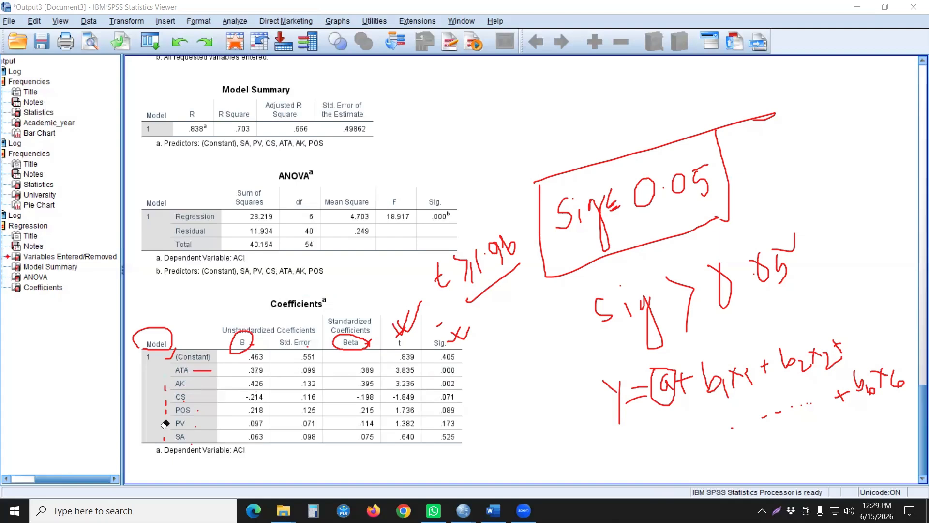
left_click(65, 367)
mouse_move(241, 386)
left_mouse_down()
mouse_move(249, 403)
mouse_move(262, 403)
mouse_move(244, 390)
left_mouse_up()
left_click(180, 371)
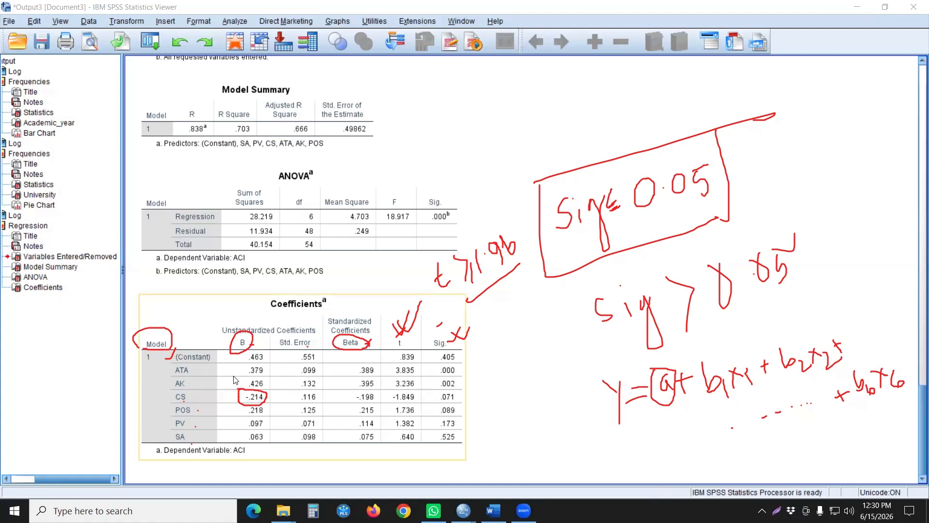
Step: Examine the B, t and Sig. values of the predictors in the Coefficients table against the handwritten criteria
left_click(533, 383)
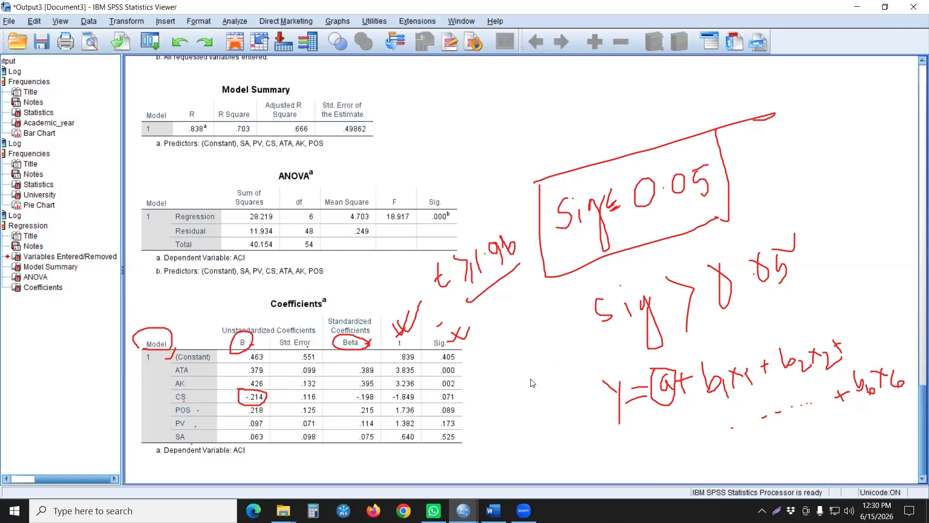
left_click(257, 427)
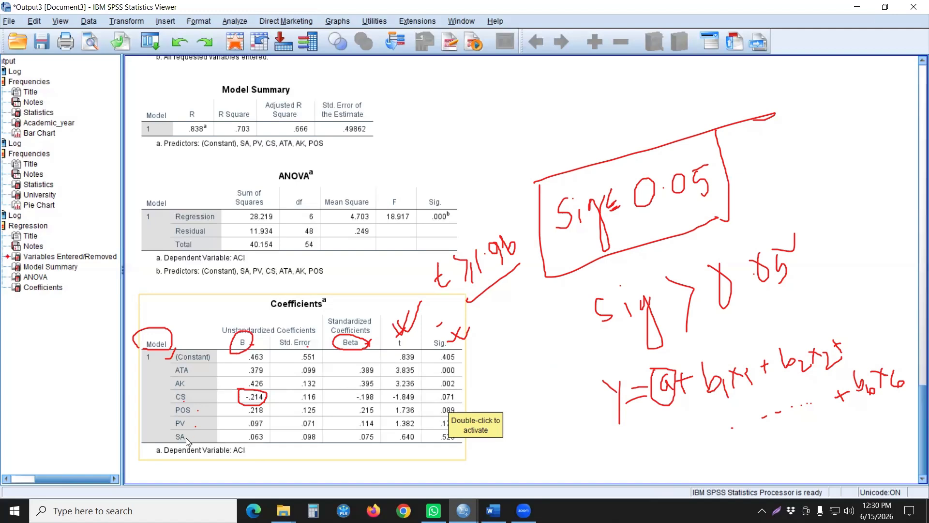
left_click(565, 382)
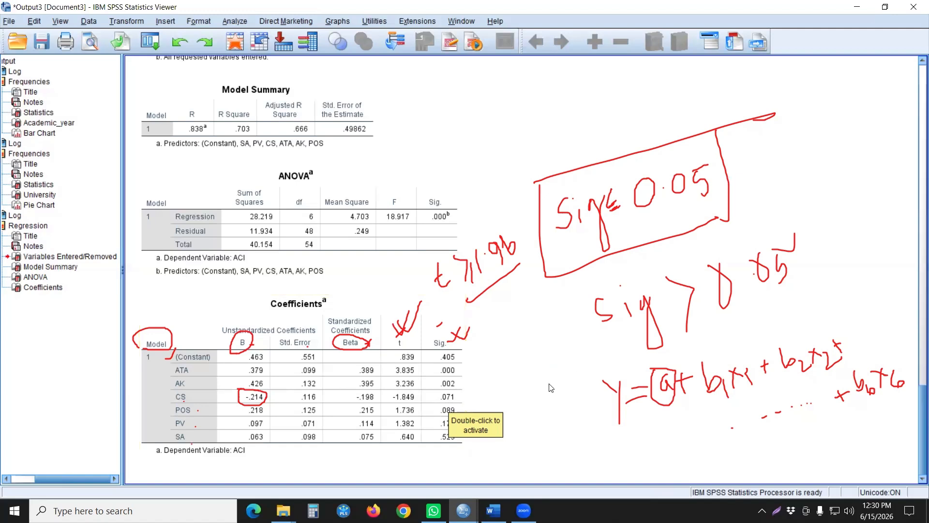
left_click(423, 407)
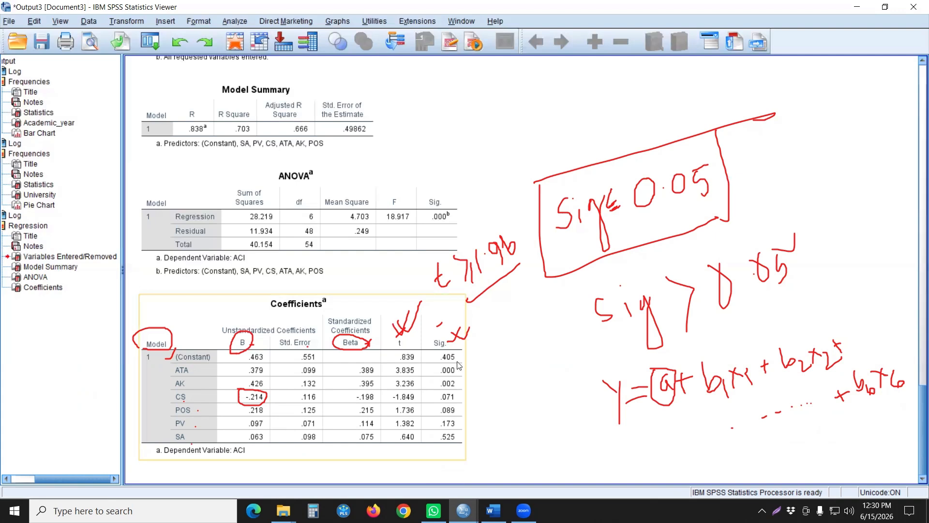
left_click(478, 400)
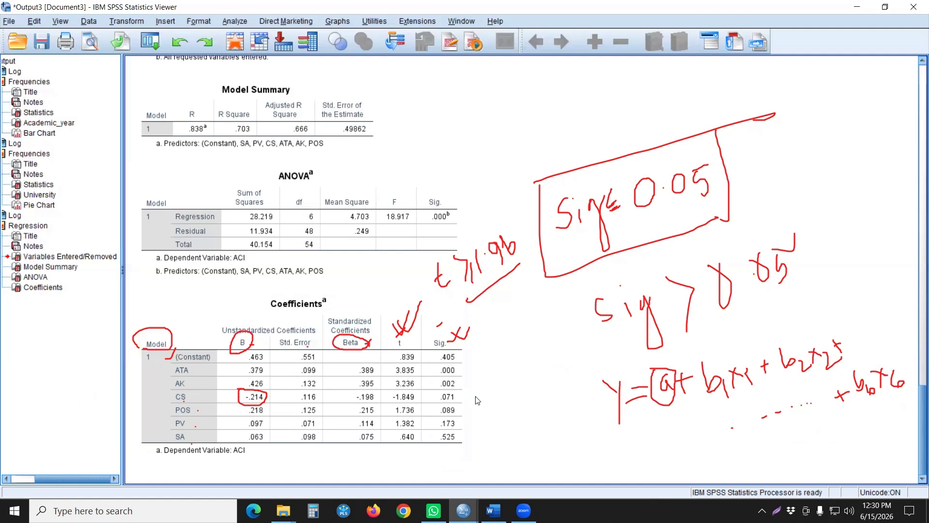
left_click(310, 378)
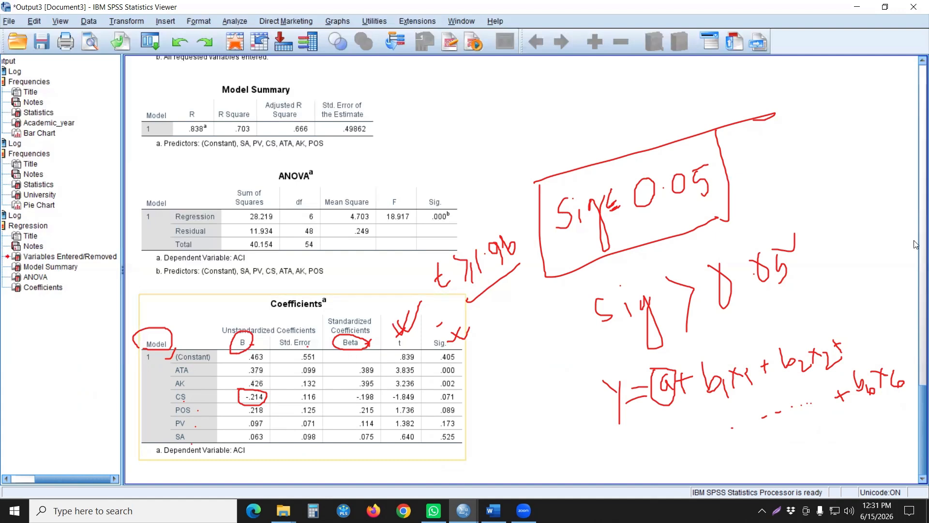
left_click(630, 263)
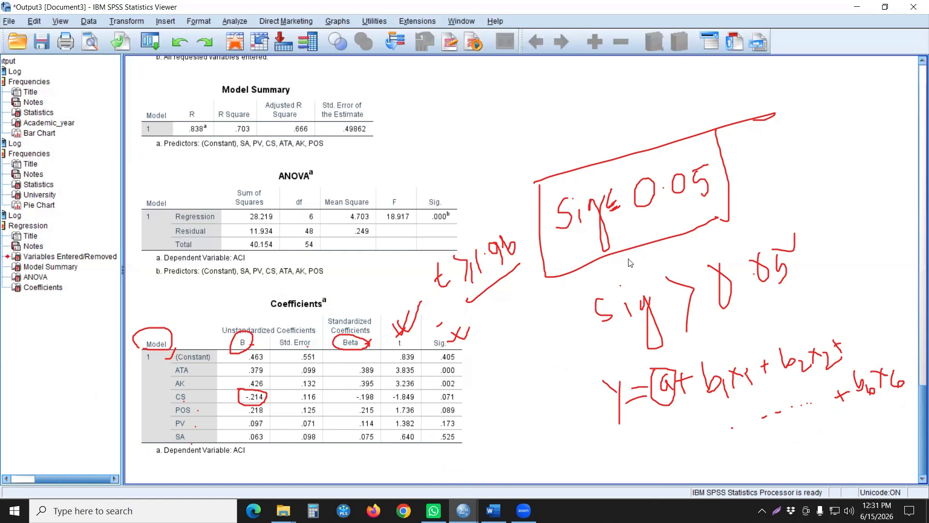
left_click(217, 321)
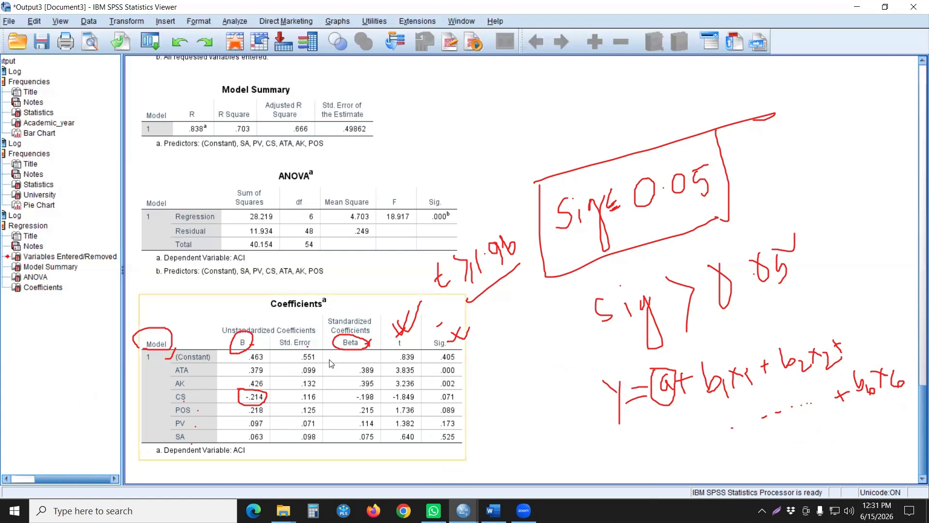